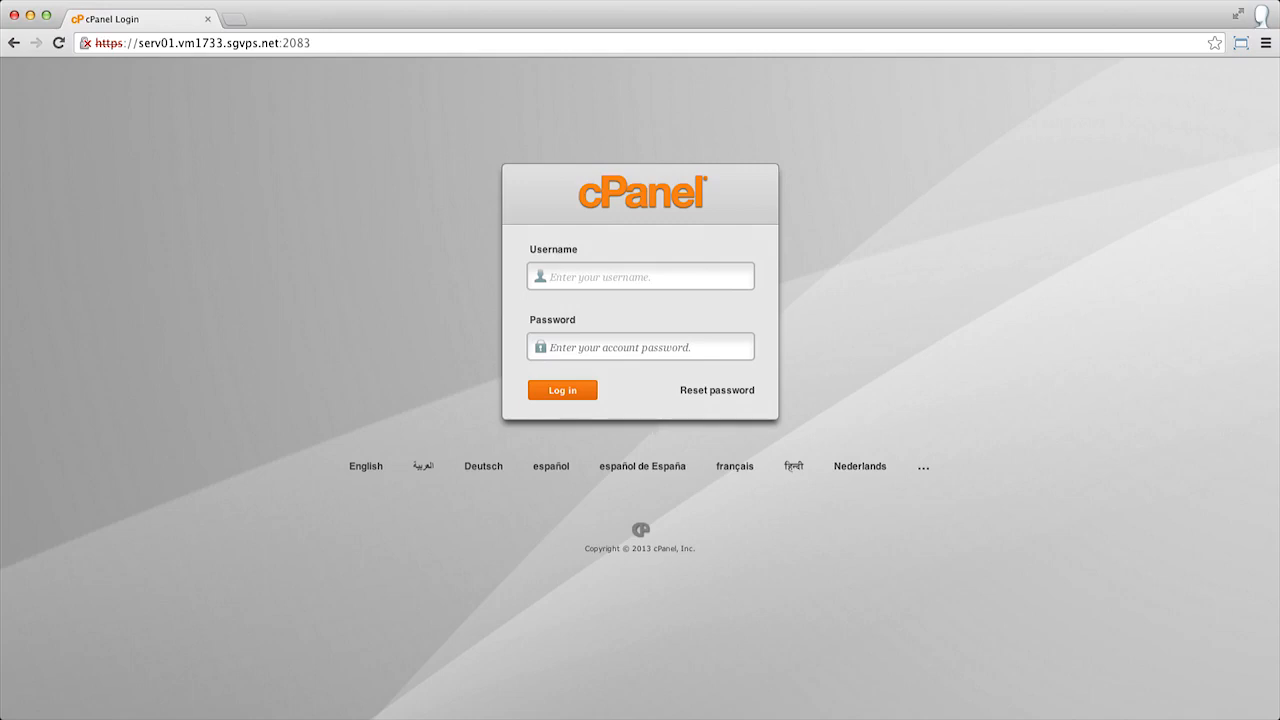
Log in to cPanel with the account username and password.
{"action": "type", "text": "wordpres"}
{"action": "key", "text": "Tab"}
{"action": "type", "text": "••••••••••"}
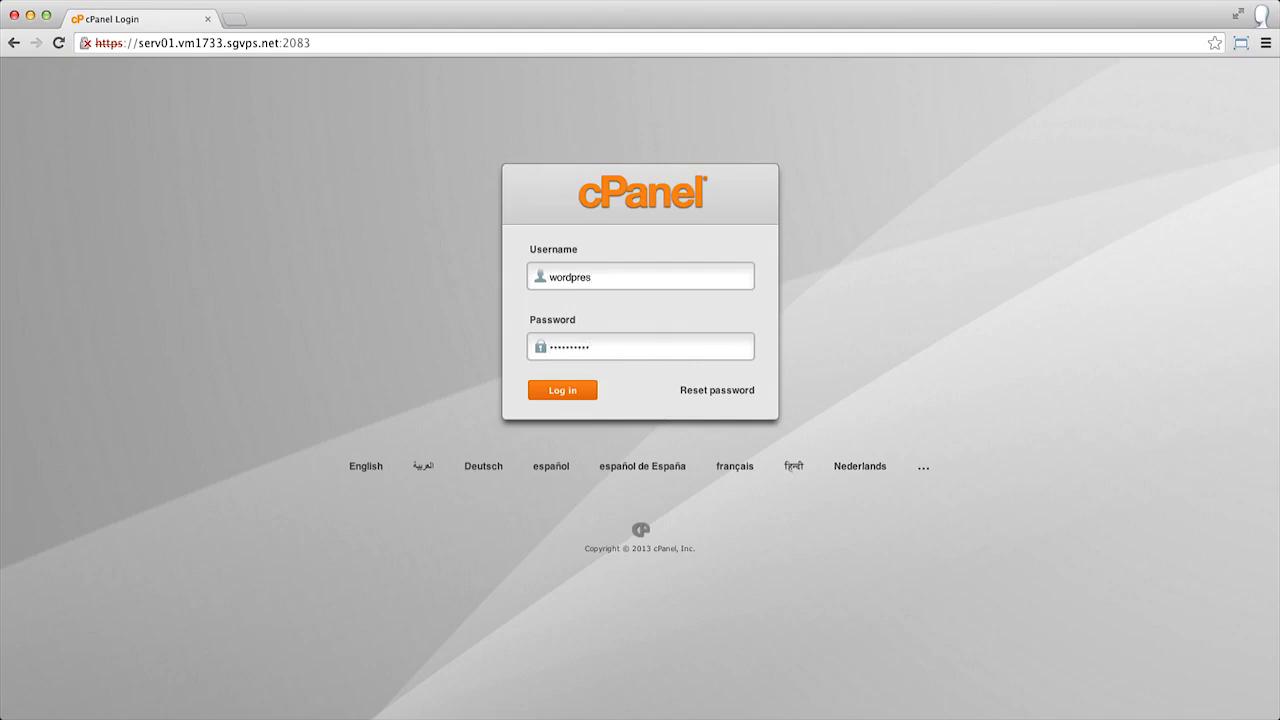
{"action": "key", "text": "Return"}
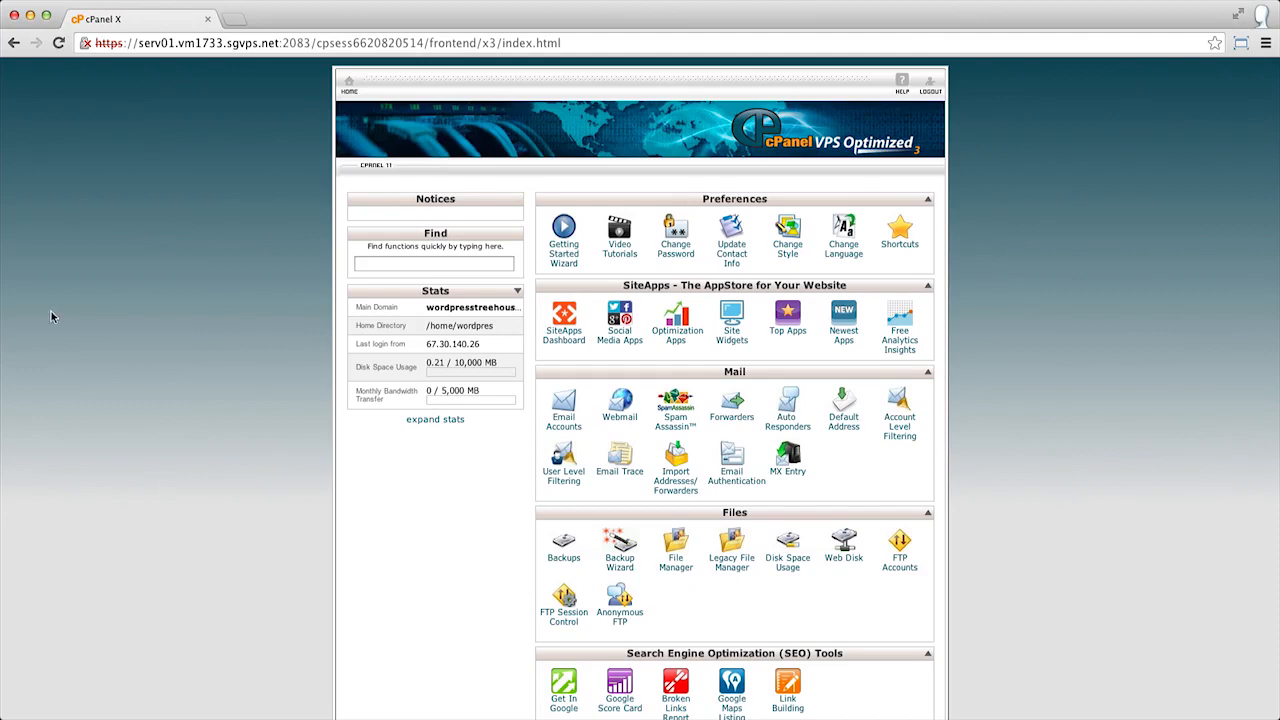
Search the cPanel functions for WordPress and open the WordPress installer.
{"action": "left_click", "coordinate": [368, 268]}
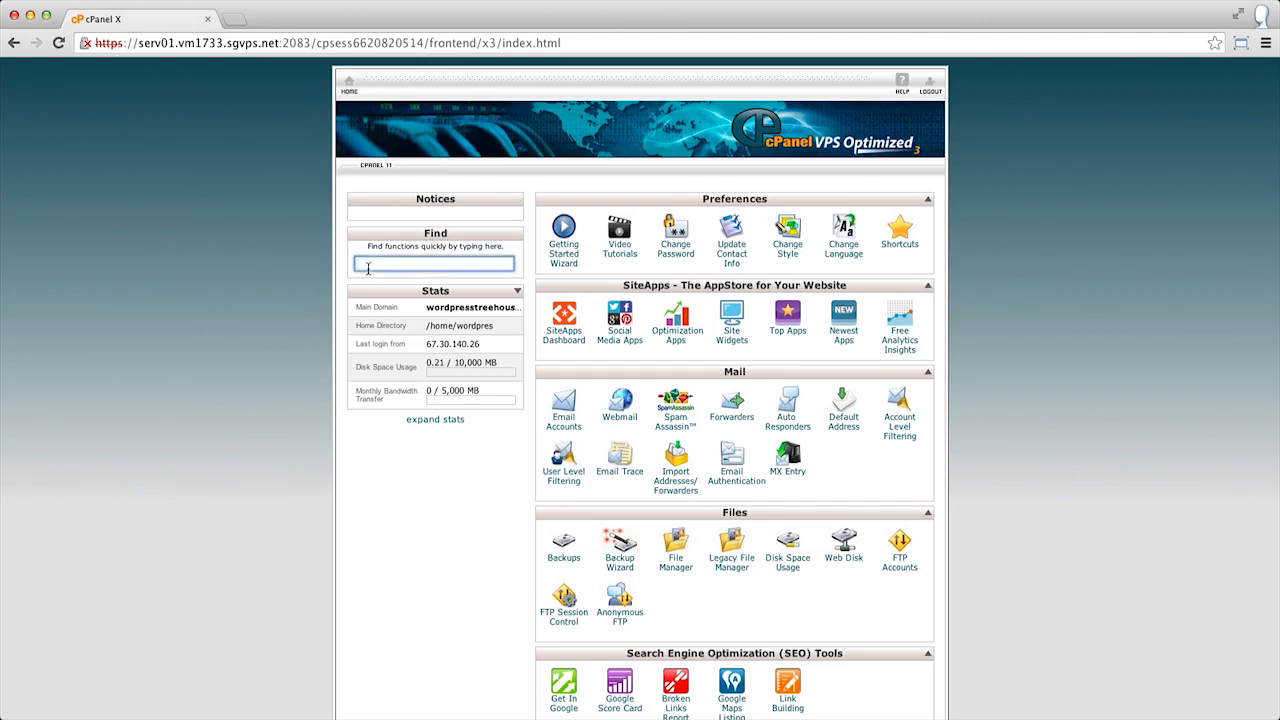
{"action": "type", "text": "WordPress"}
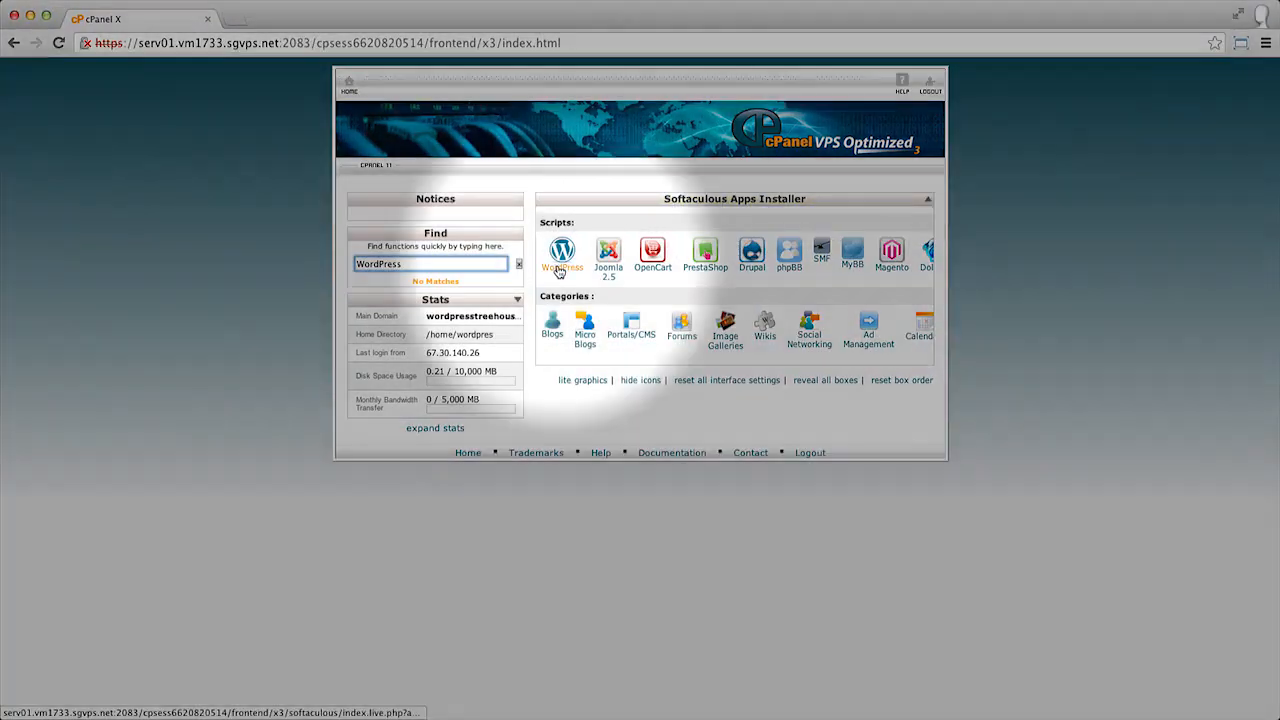
{"action": "left_click", "coordinate": [560, 270]}
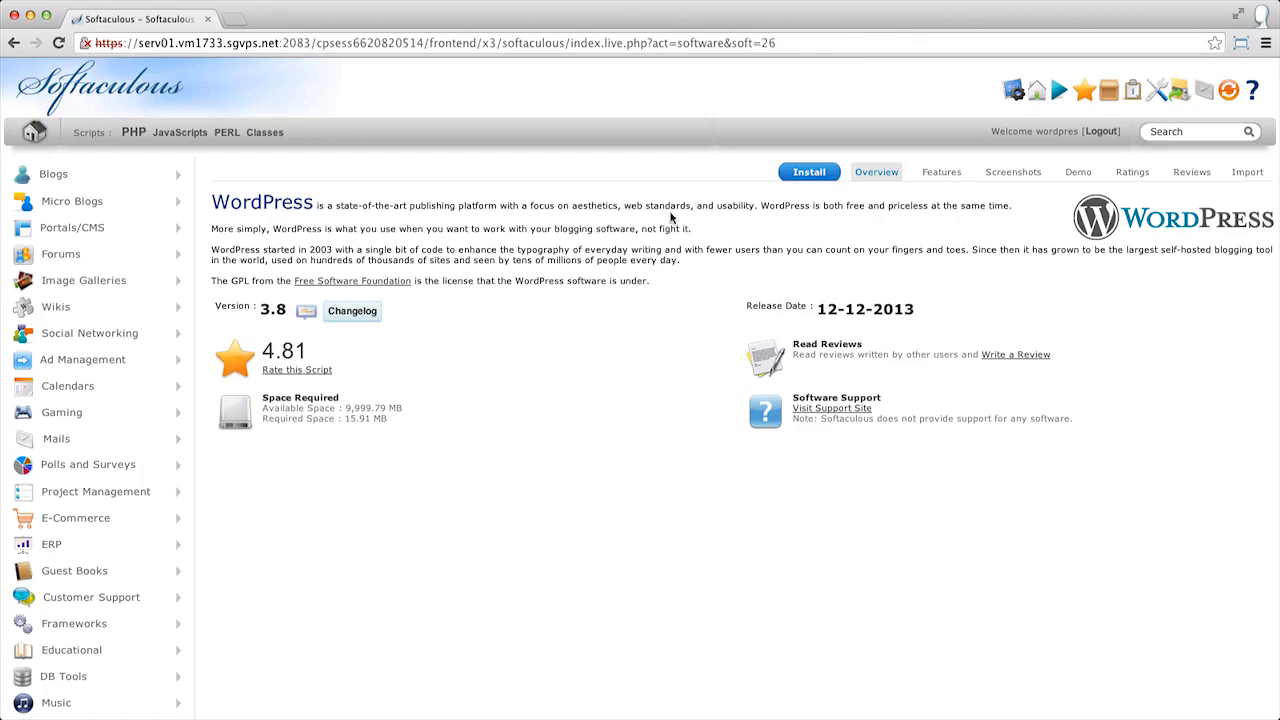
Start a WordPress install on wordpresstreehouse.com and clear the In Directory field to install at the domain root.
{"action": "left_click", "coordinate": [808, 175]}
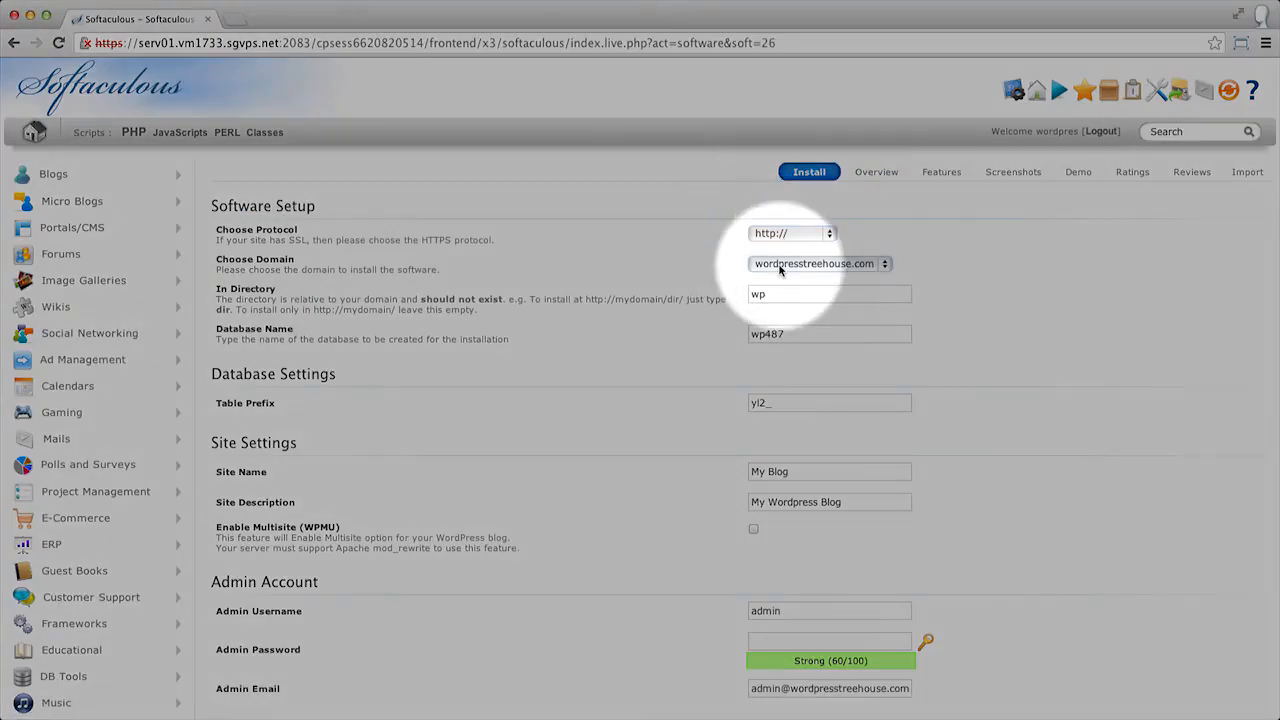
{"action": "left_click", "coordinate": [780, 266]}
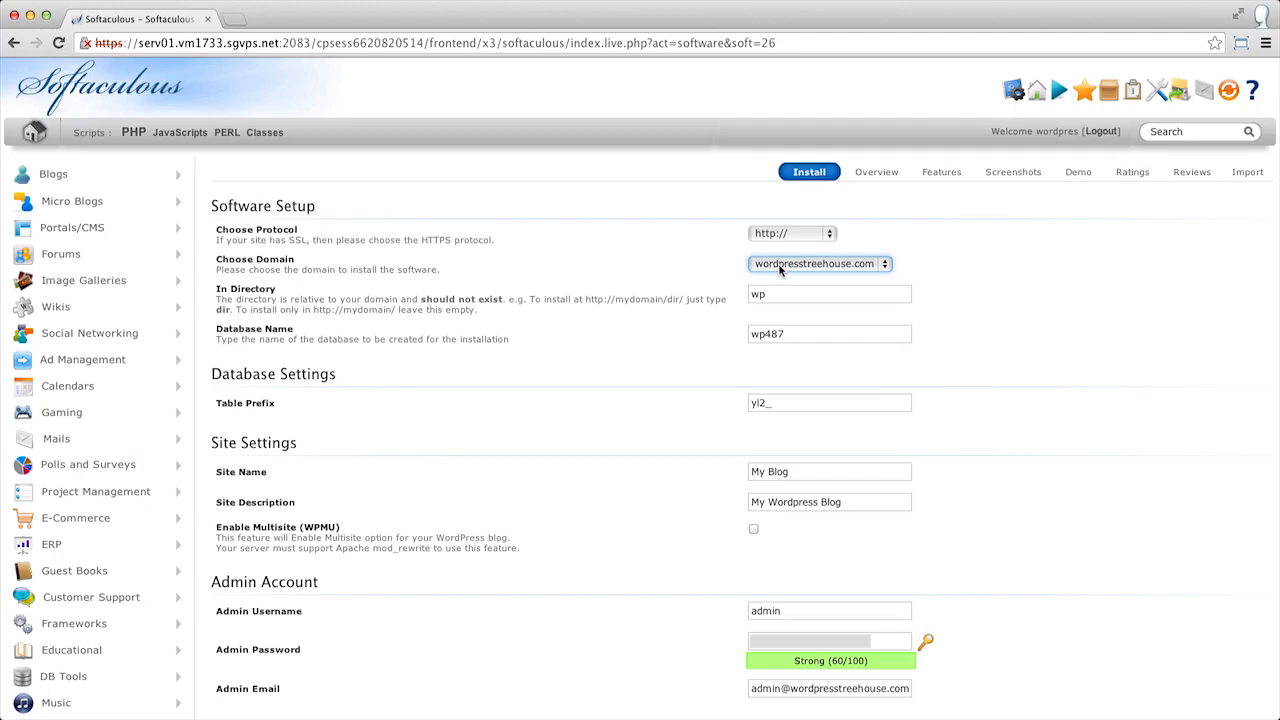
{"action": "double_click", "coordinate": [760, 295]}
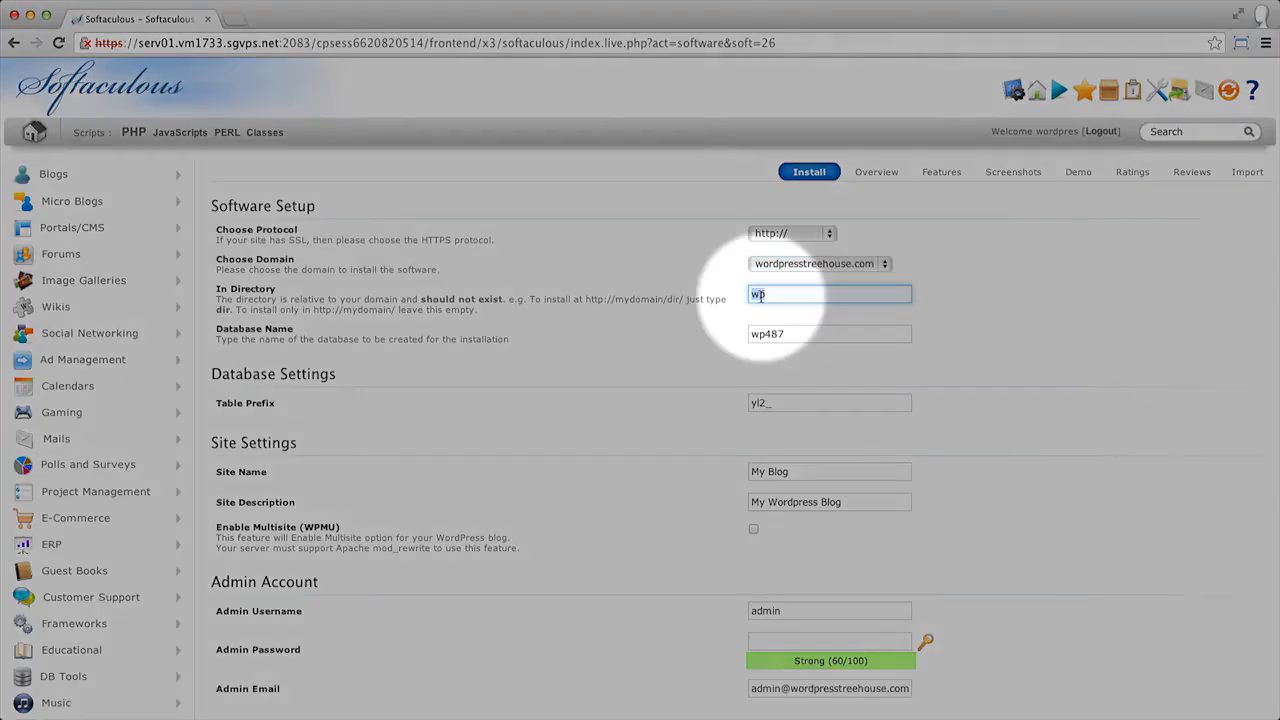
{"action": "key", "text": "BackSpace"}
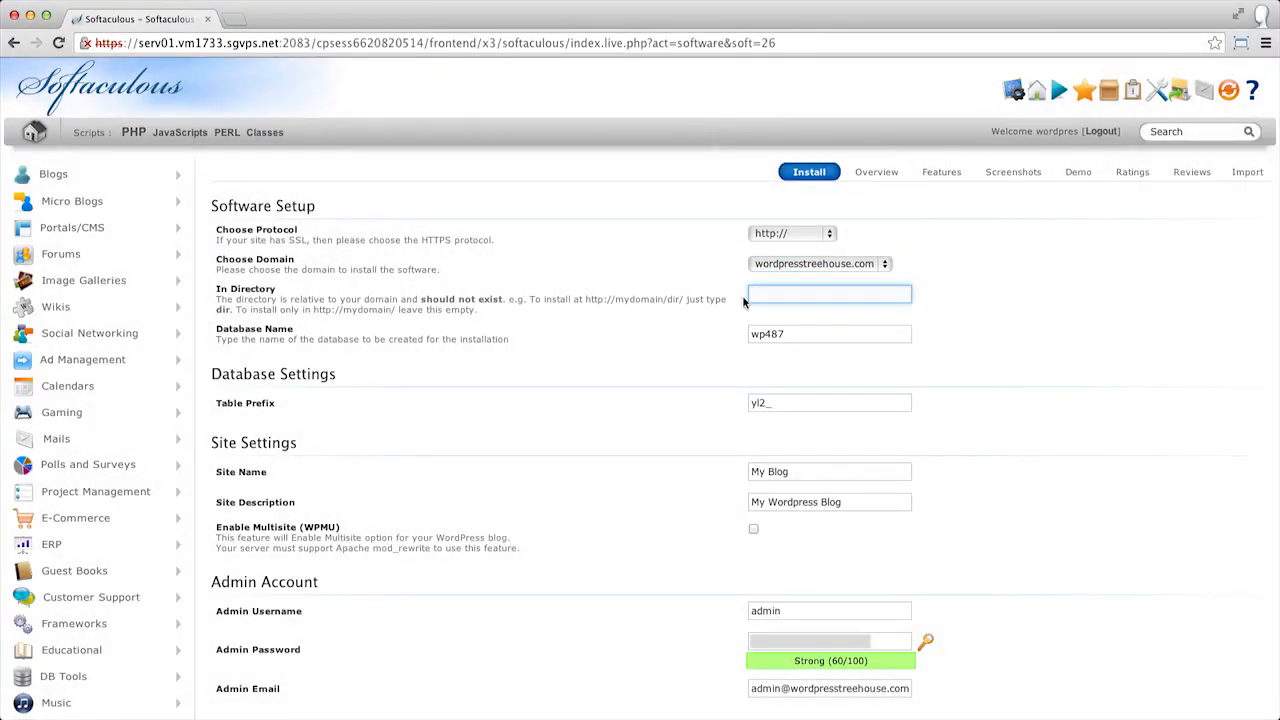
Set the site name to WordPress Treeehouse.
{"action": "scroll", "coordinate": [595, 316], "scroll_direction": "down", "scroll_amount": 3}
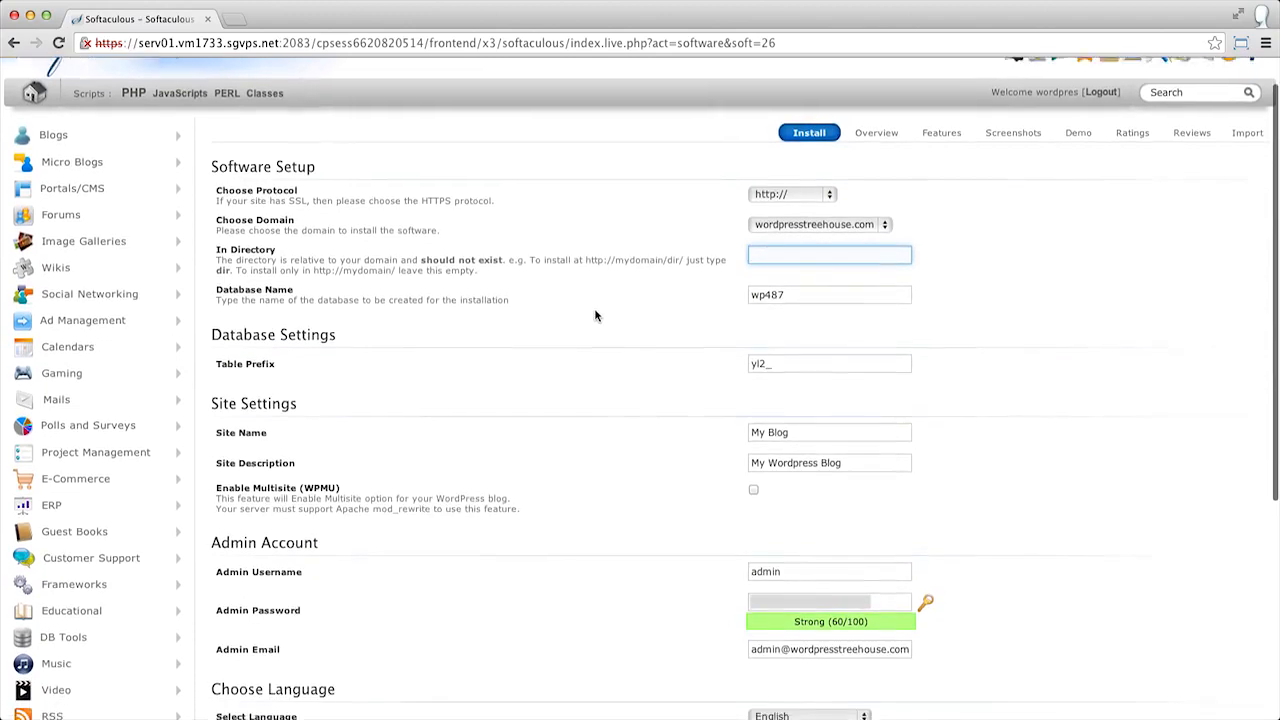
{"action": "scroll", "coordinate": [595, 316], "scroll_direction": "down", "scroll_amount": 1}
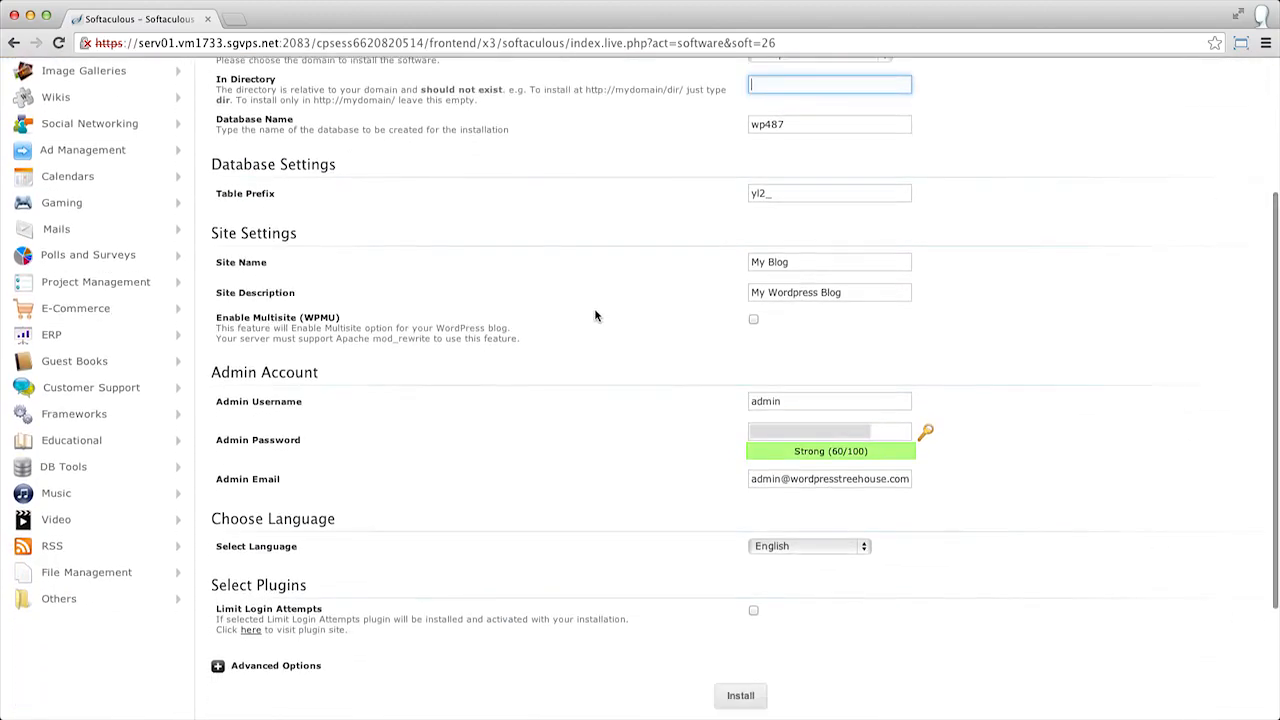
{"action": "left_click", "coordinate": [791, 258]}
{"action": "triple_click", "coordinate": [791, 258]}
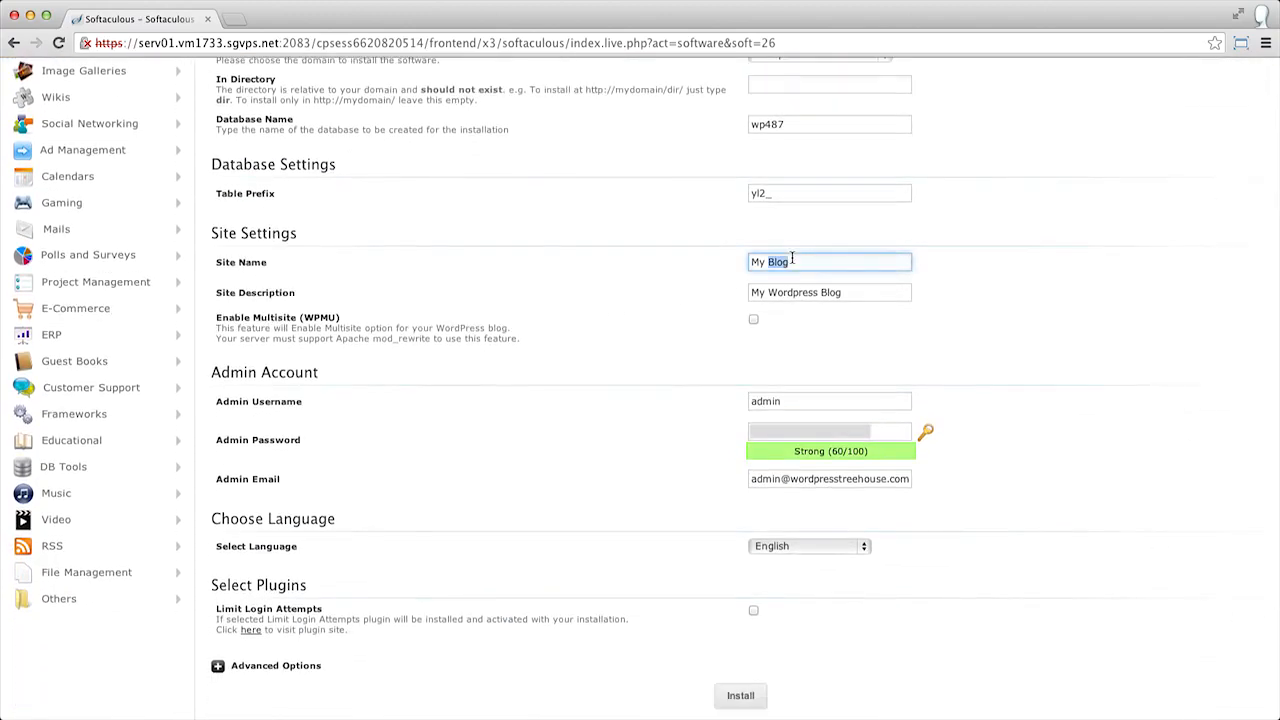
{"action": "type", "text": "WordPress Treeehouse"}
Set the site description to A site all about learning WordPress.
{"action": "key", "text": "Tab"}
{"action": "type", "text": "A site "}
{"action": "type", "text": "all about learn"}
{"action": "type", "text": "ing WordPres"}
{"action": "type", "text": "s"}
Replace the default admin username with the site owner's username.
{"action": "scroll", "coordinate": [775, 284], "scroll_direction": "down", "scroll_amount": 3}
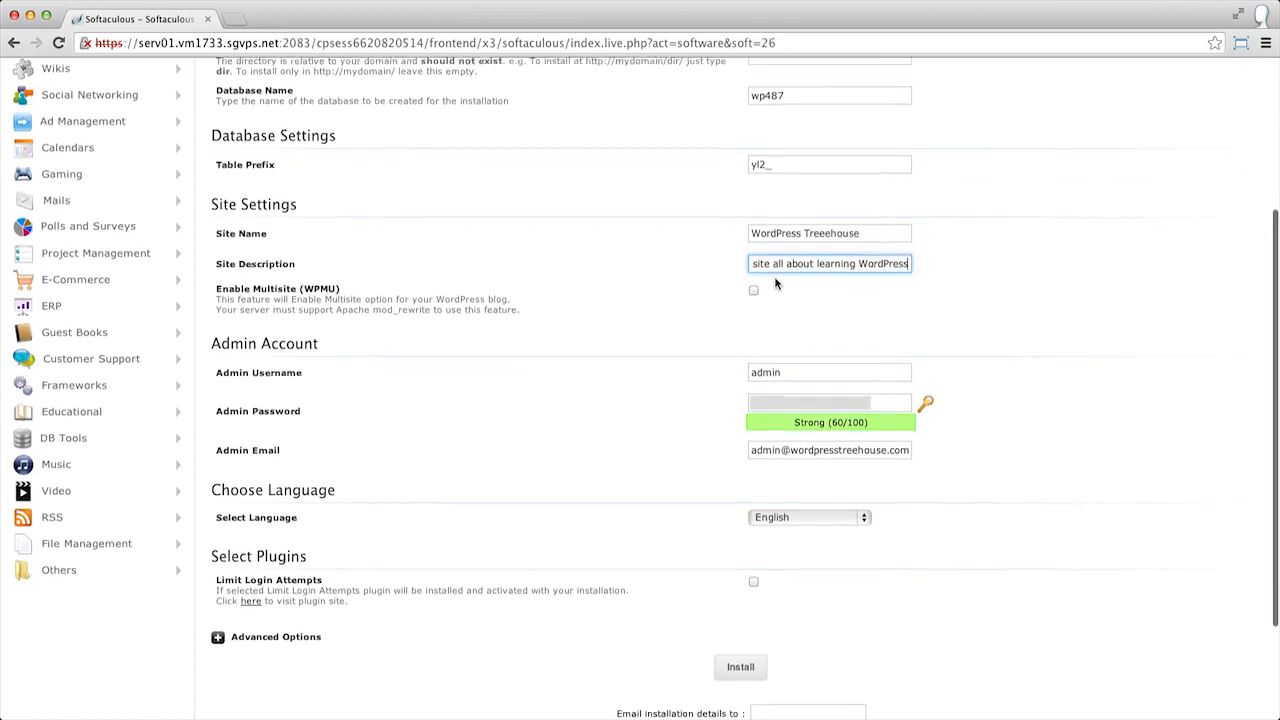
{"action": "scroll", "coordinate": [775, 284], "scroll_direction": "down", "scroll_amount": 2}
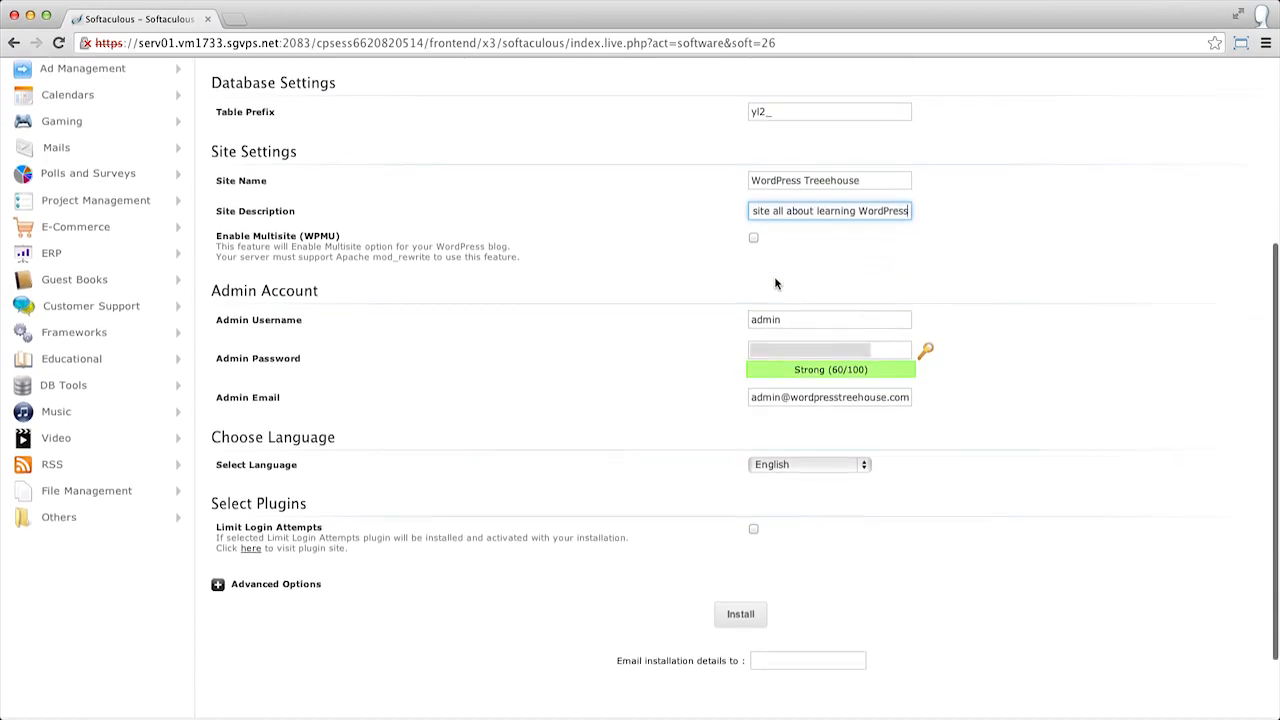
{"action": "left_click", "coordinate": [751, 298]}
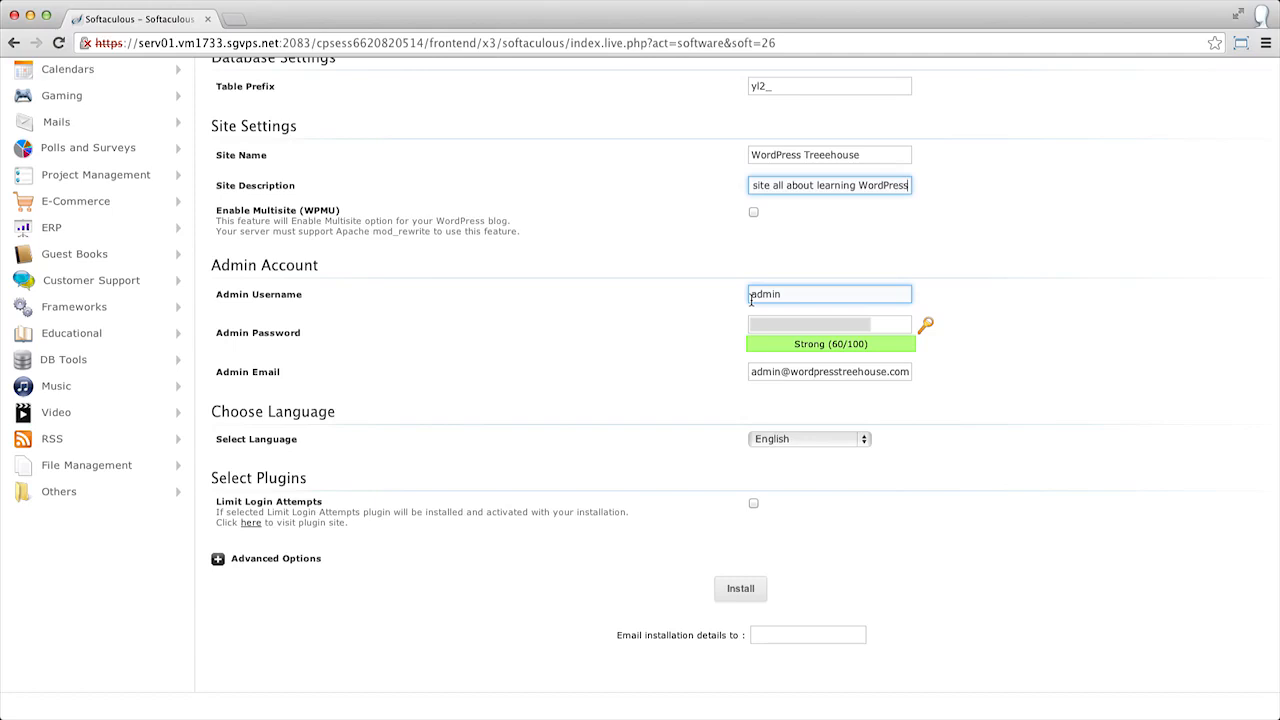
{"action": "double_click", "coordinate": [751, 297]}
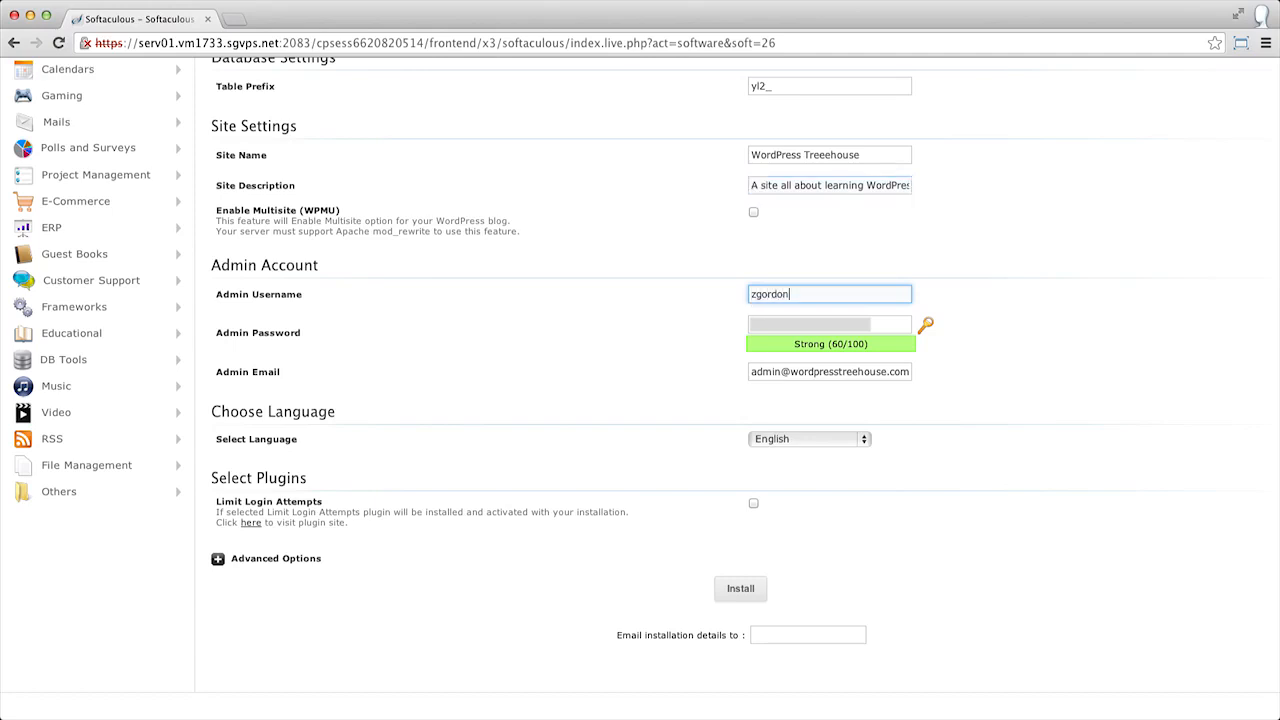
Fill in the admin e-mail with the owner's address picked from autocomplete.
{"action": "left_click", "coordinate": [781, 330]}
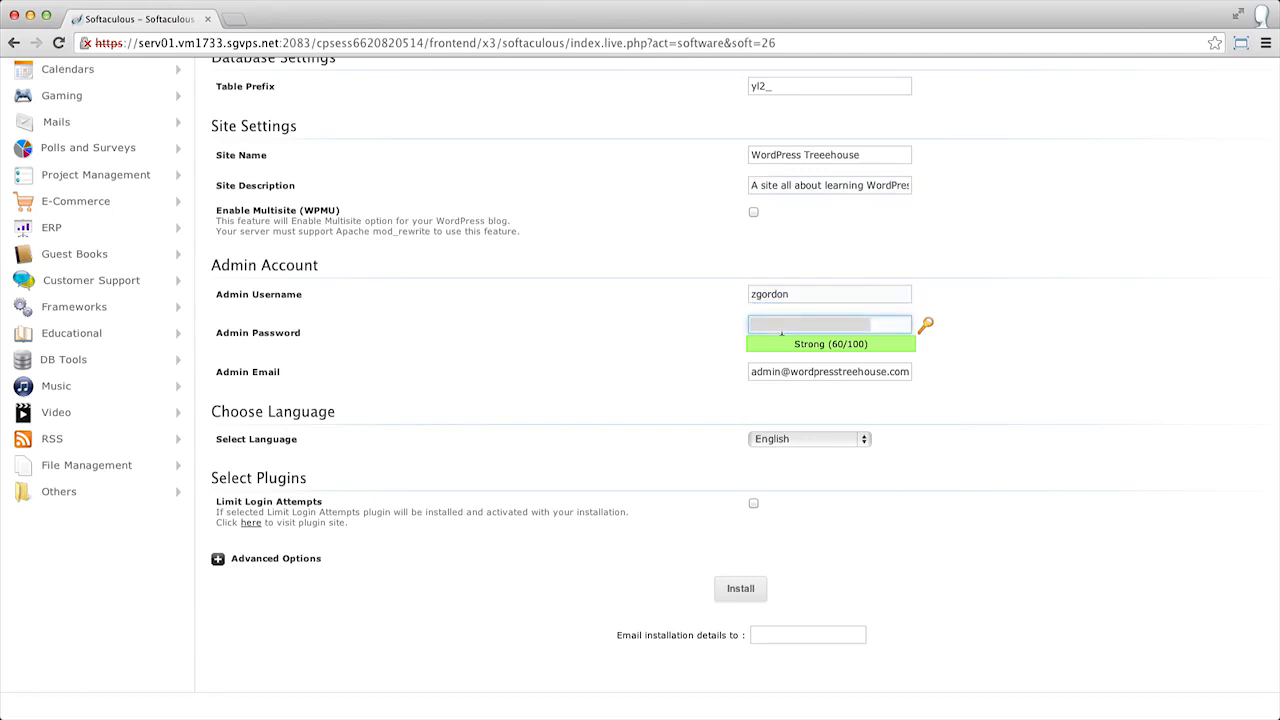
{"action": "scroll", "coordinate": [700, 300], "scroll_direction": "down", "scroll_amount": 1}
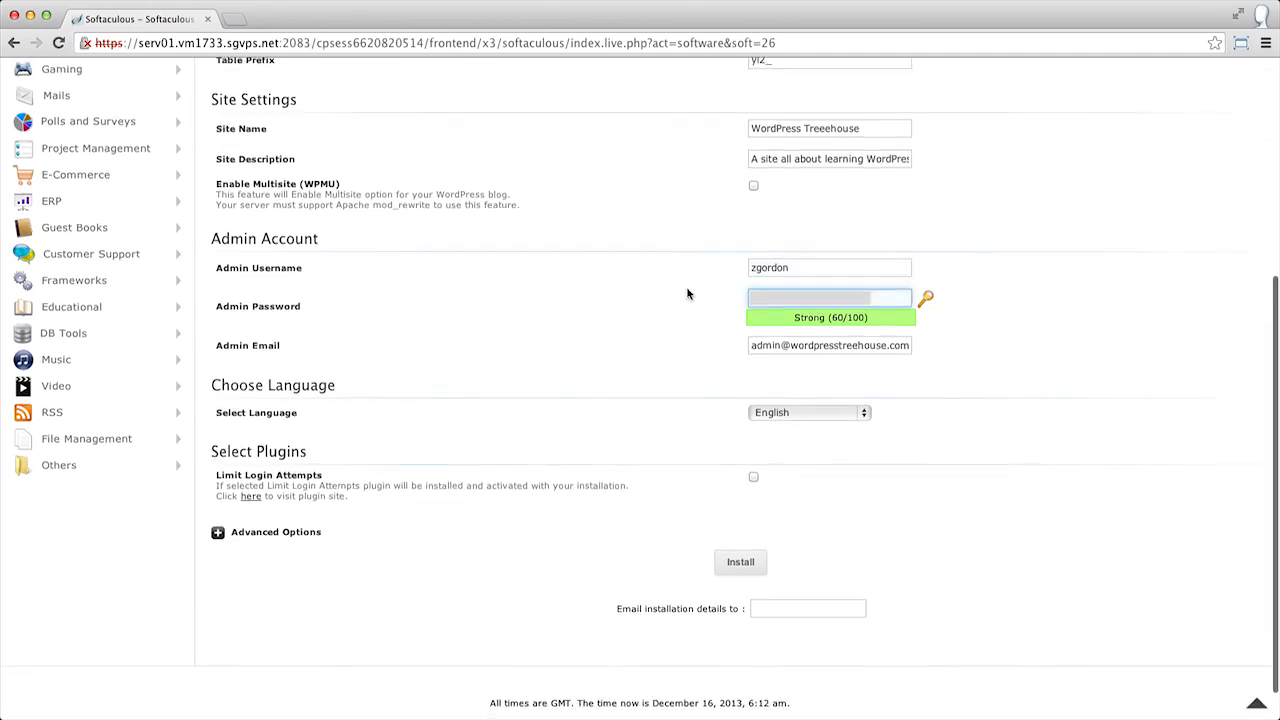
{"action": "left_click", "coordinate": [777, 347]}
{"action": "key", "text": "super+a"}
{"action": "type", "text": "za"}
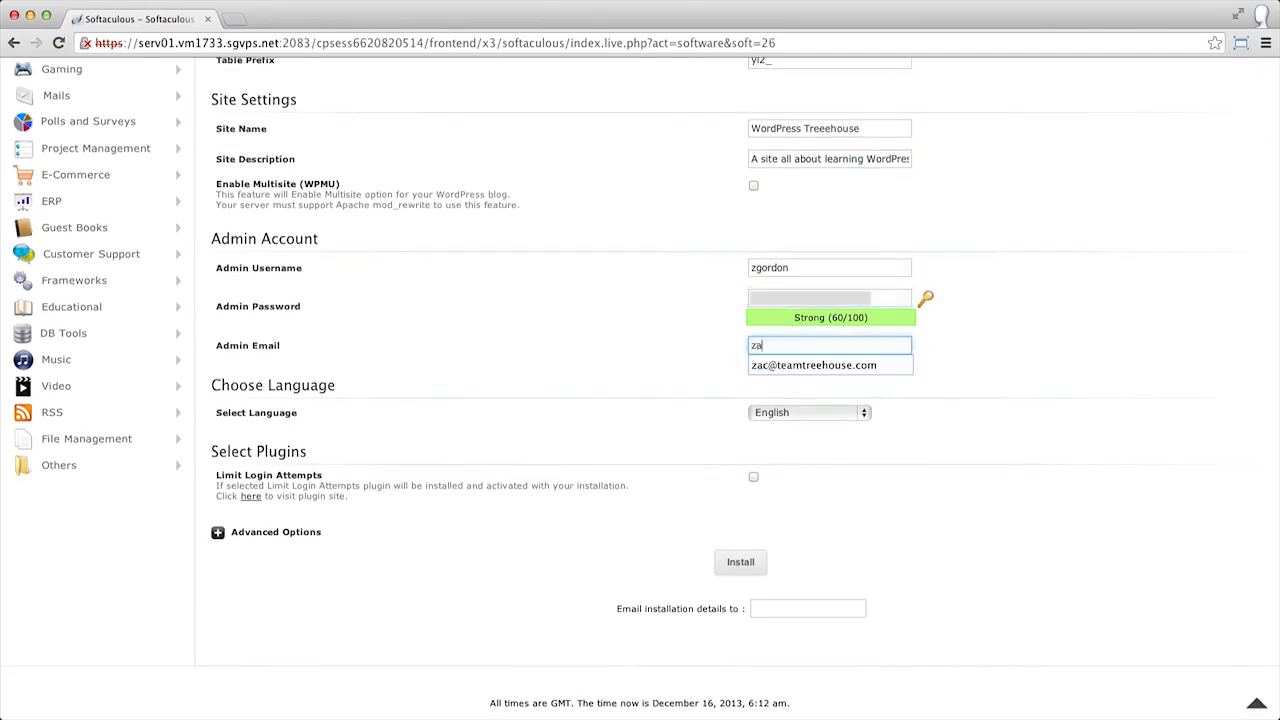
{"action": "key", "text": "Down"}
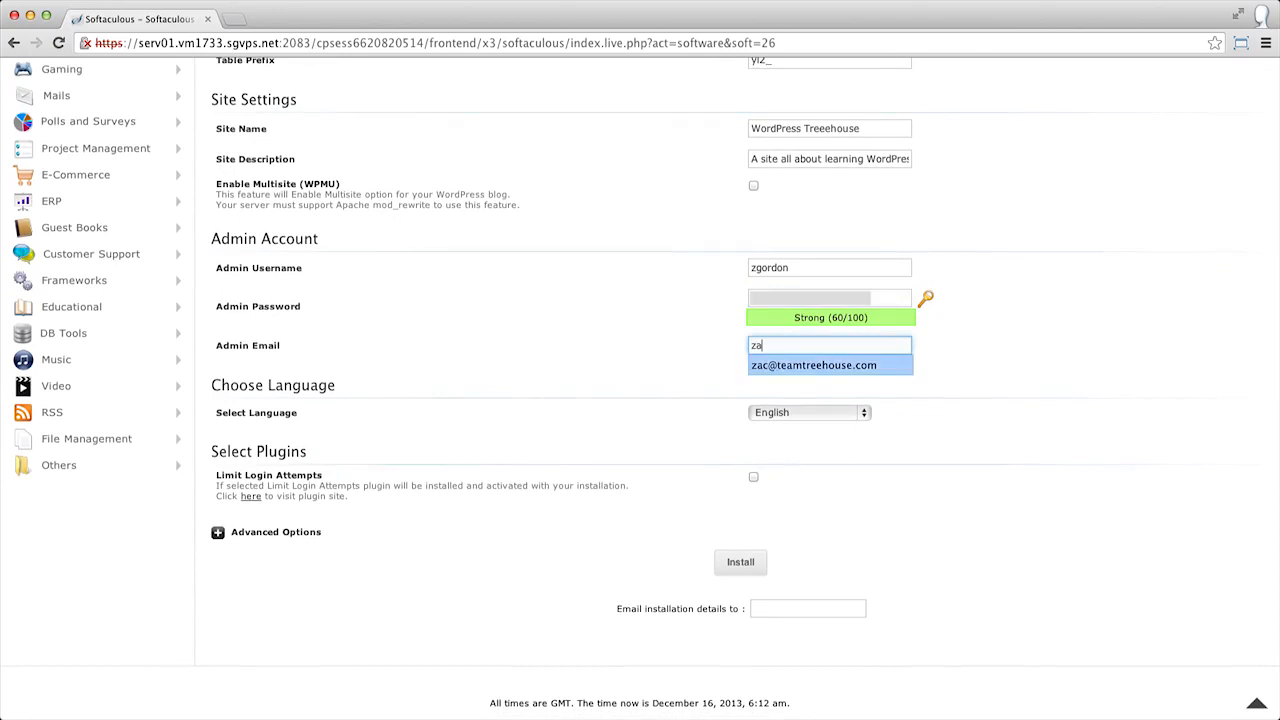
{"action": "left_click", "coordinate": [874, 365]}
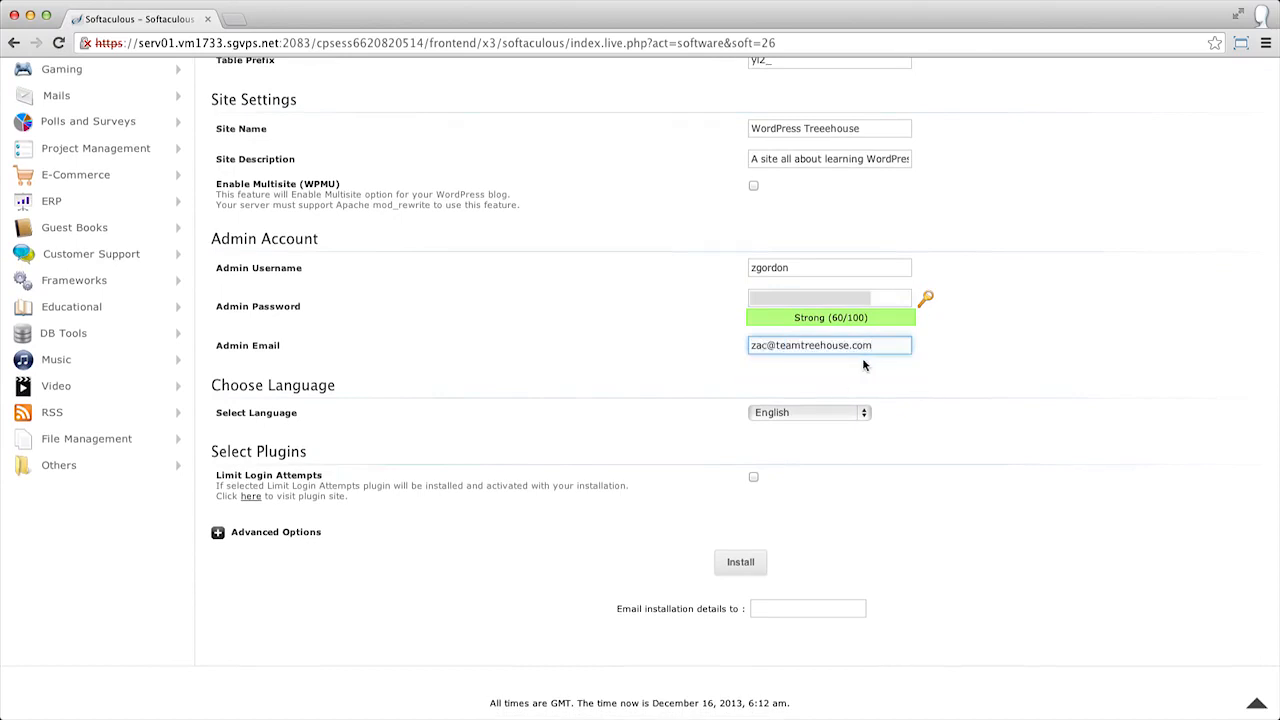
Run the WordPress installation and open the administrative URL.
{"action": "scroll", "coordinate": [686, 411], "scroll_direction": "down", "scroll_amount": 2}
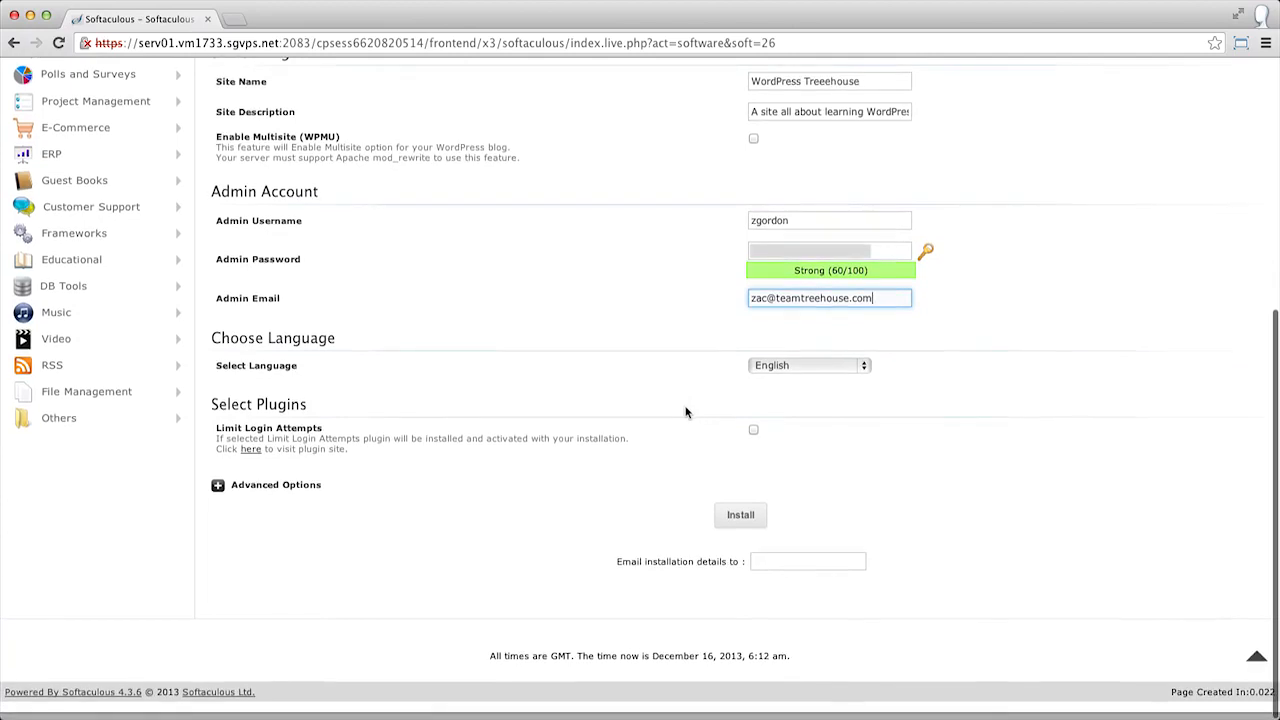
{"action": "left_click", "coordinate": [736, 520]}
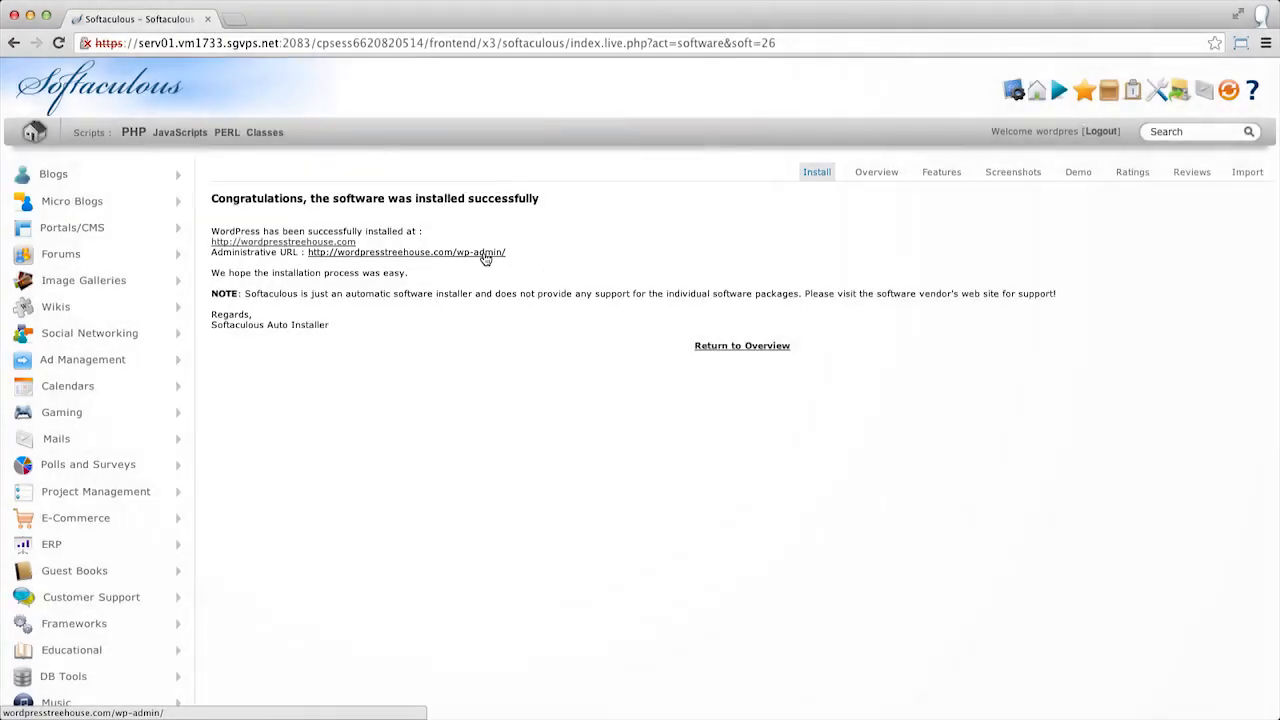
{"action": "left_click", "coordinate": [485, 253]}
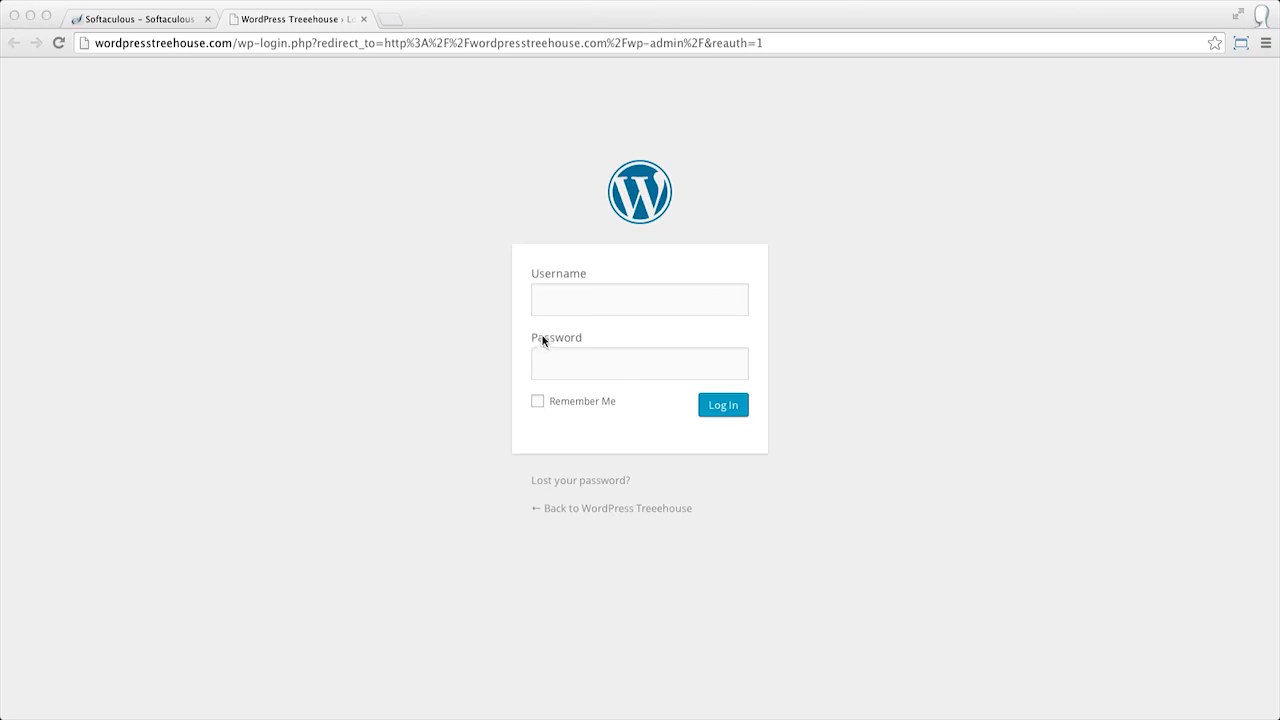
Log in to the WordPress admin with the admin username and pasted password, declining to save the password.
{"action": "left_click", "coordinate": [583, 308]}
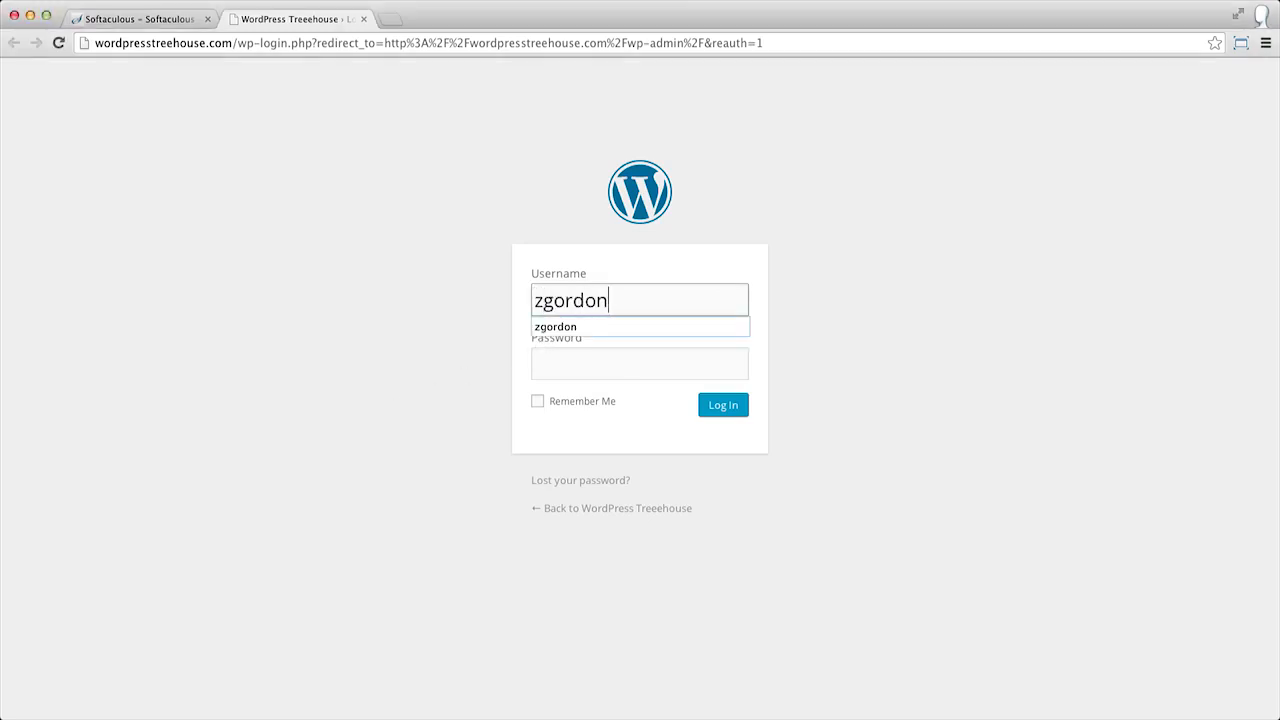
{"action": "key", "text": "Tab"}
{"action": "key", "text": "super+v"}
{"action": "key", "text": "Return"}
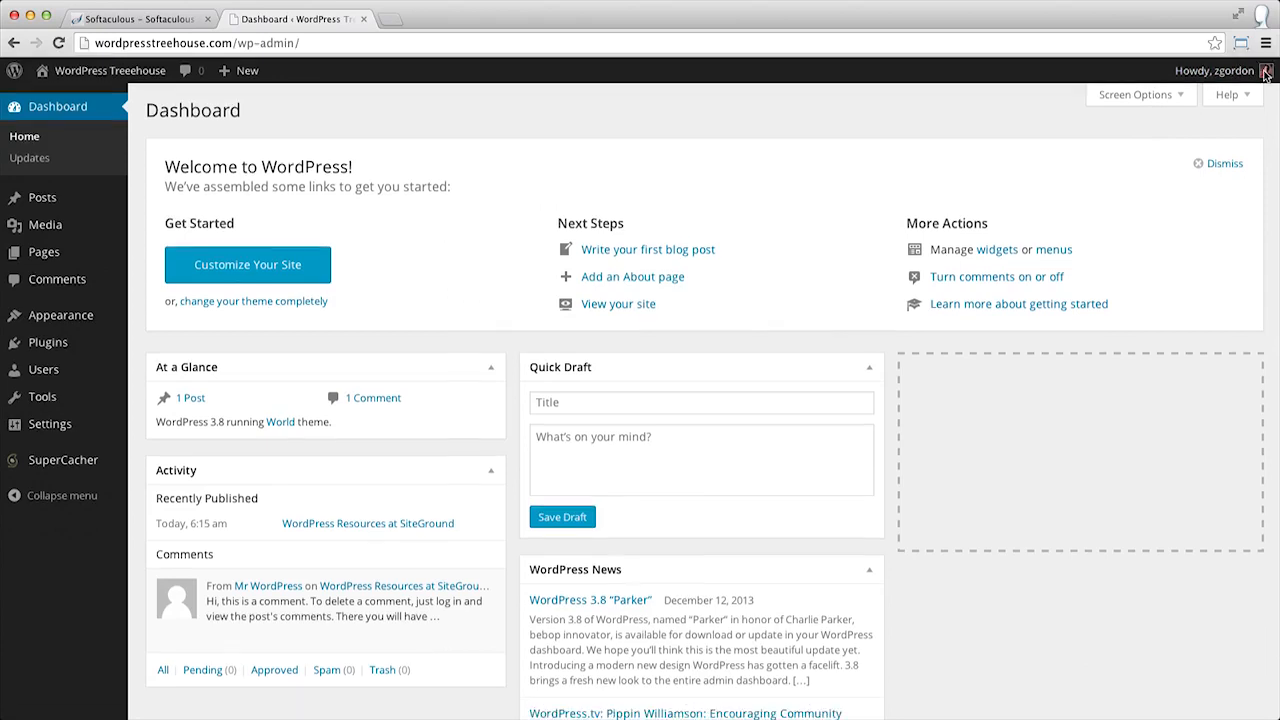
{"action": "left_click", "coordinate": [1265, 72]}
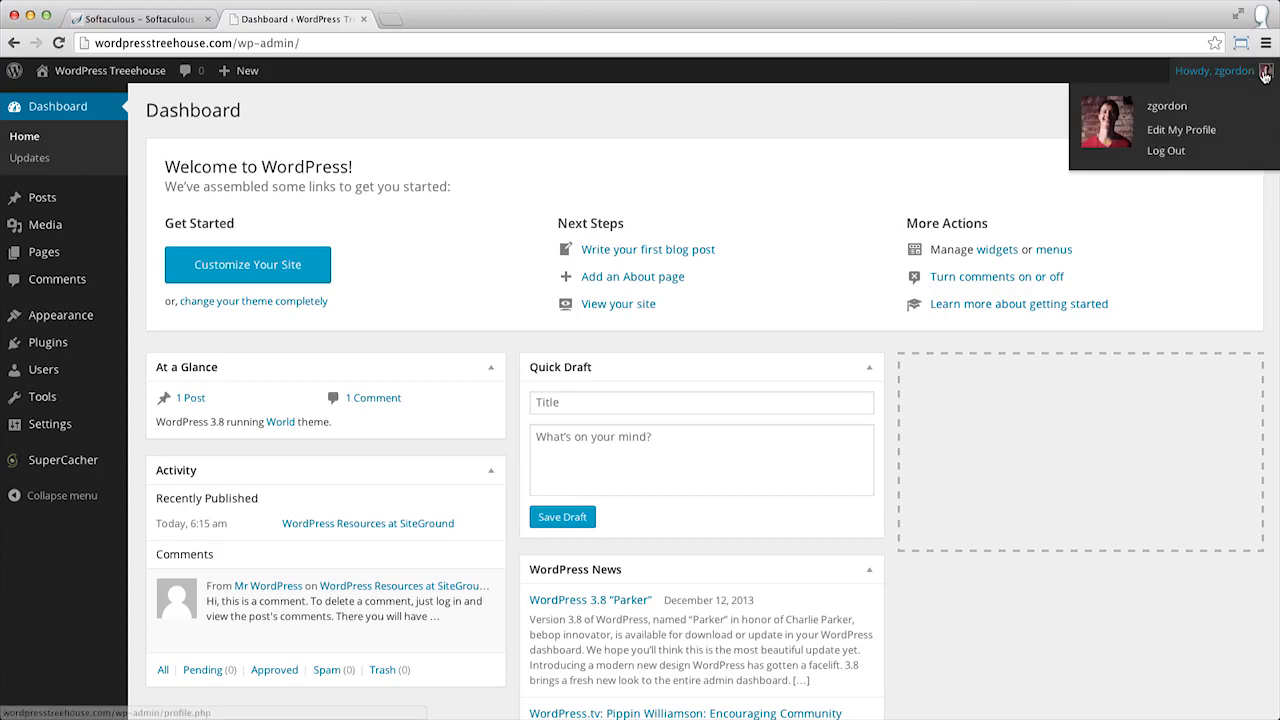
Deactivate the SG CachePress plugin in the plugins list.
{"action": "left_click", "coordinate": [30, 342]}
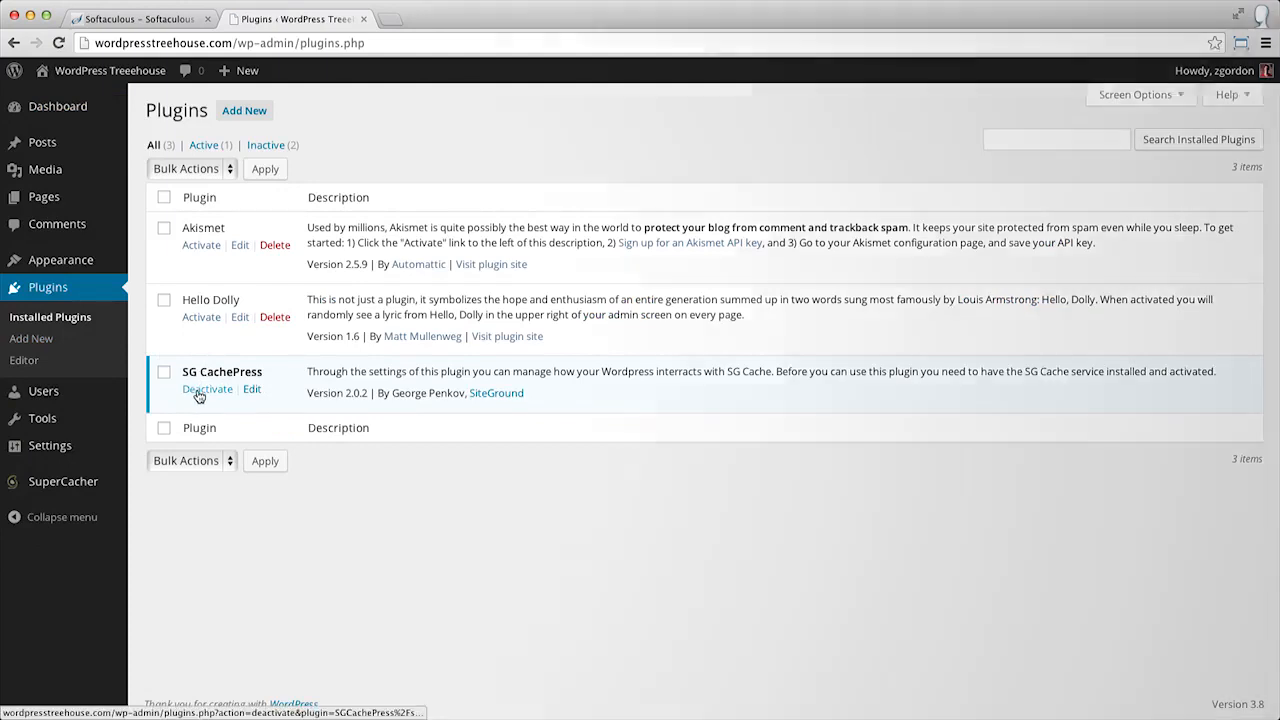
{"action": "left_click", "coordinate": [198, 392]}
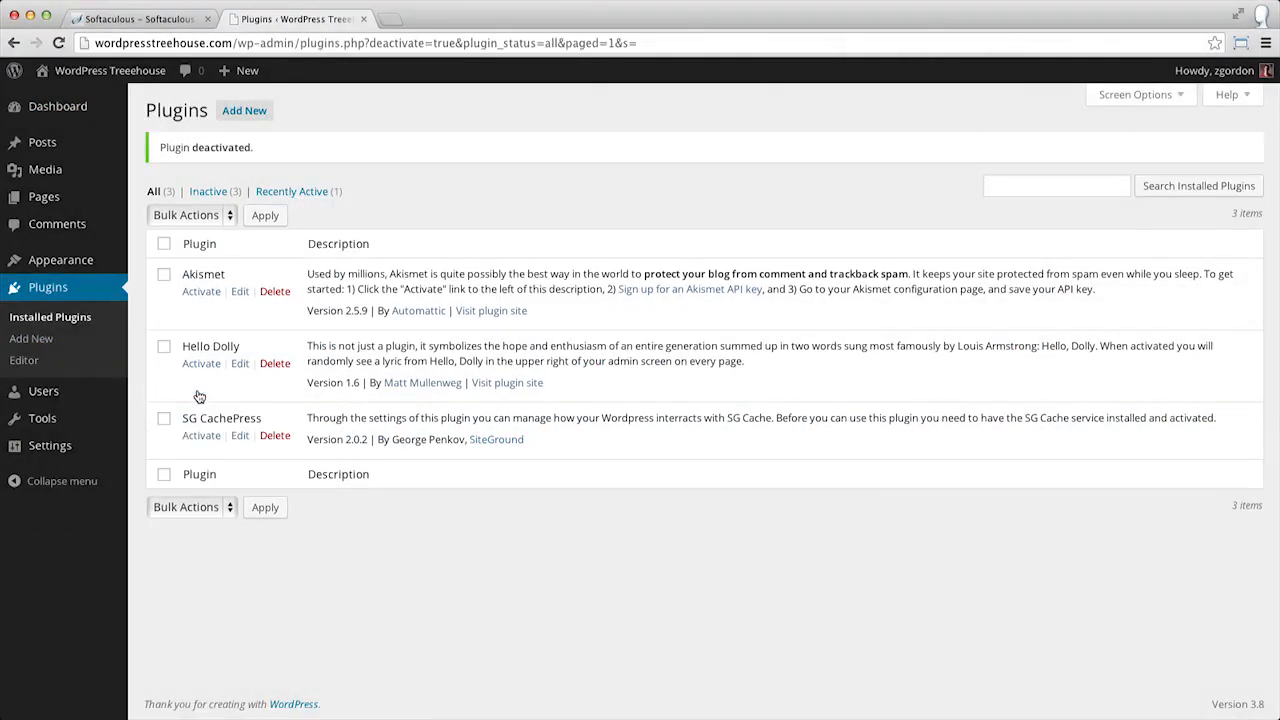
Browse the installed themes and activate Twenty Fourteen.
{"action": "mouse_move", "coordinate": [86, 272]}
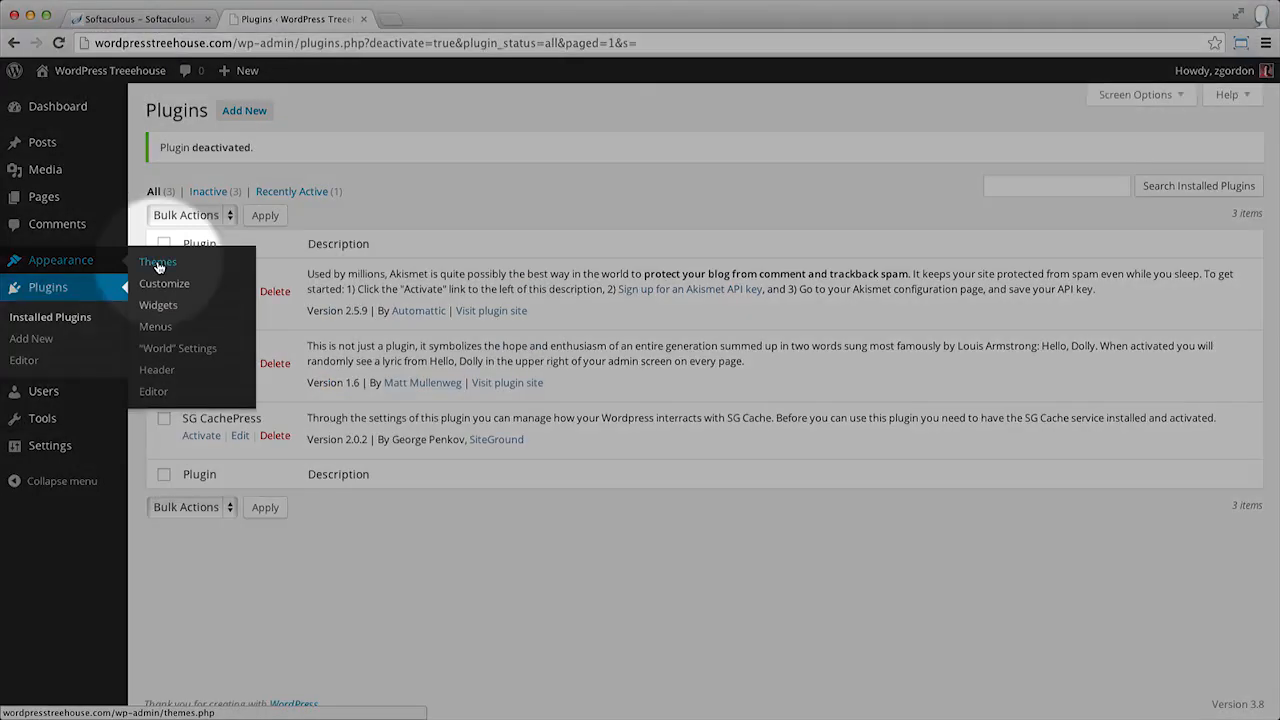
{"action": "left_click", "coordinate": [157, 263]}
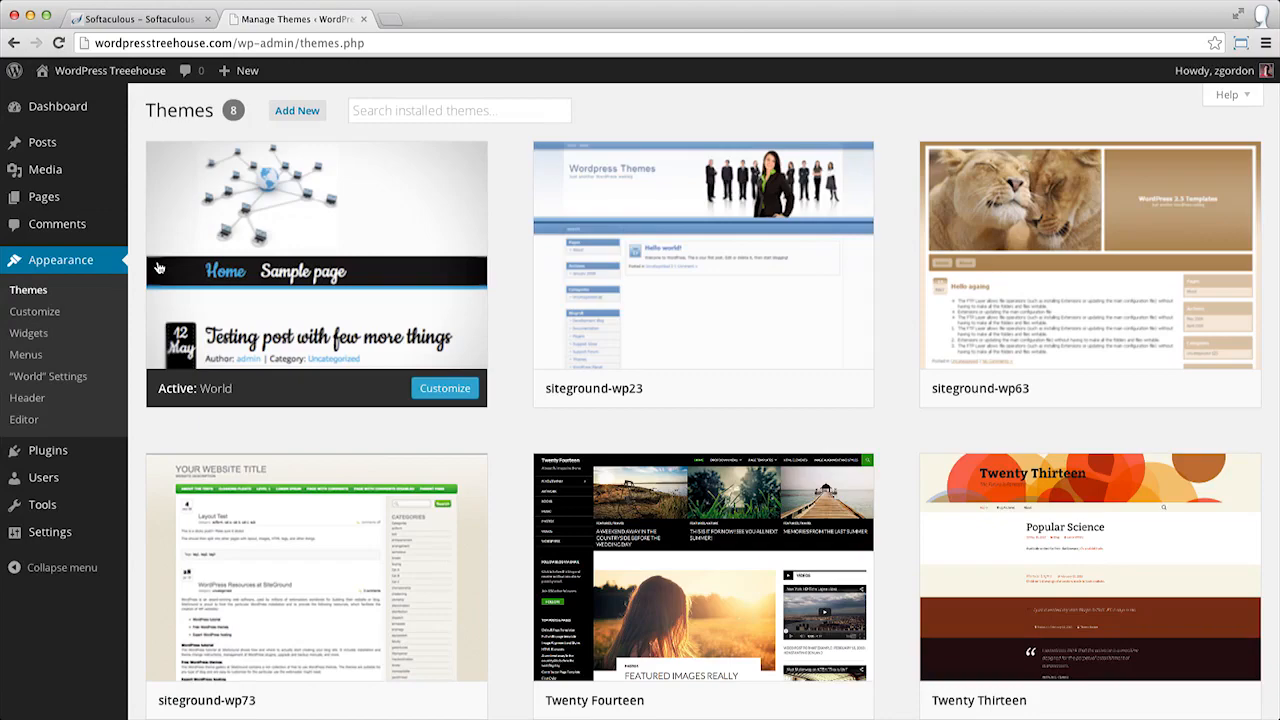
{"action": "scroll", "coordinate": [158, 268], "scroll_direction": "down", "scroll_amount": 5}
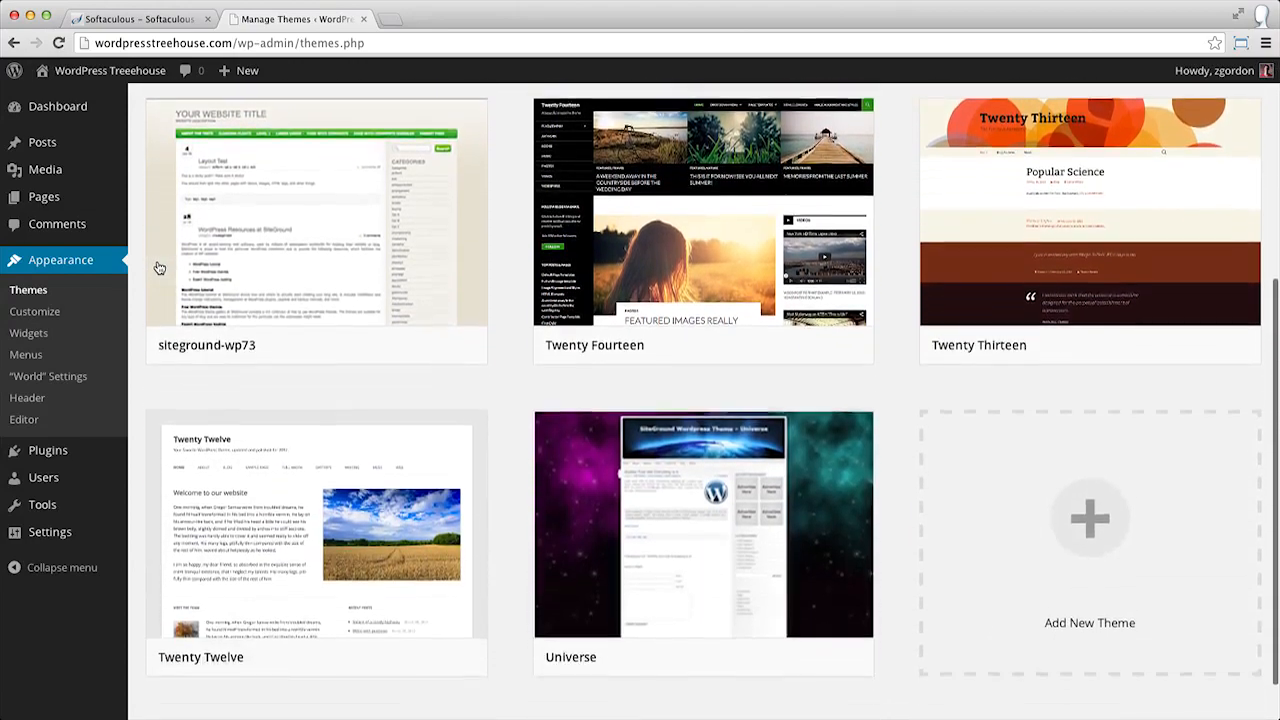
{"action": "scroll", "coordinate": [158, 268], "scroll_direction": "down", "scroll_amount": 1}
{"action": "mouse_move", "coordinate": [562, 300]}
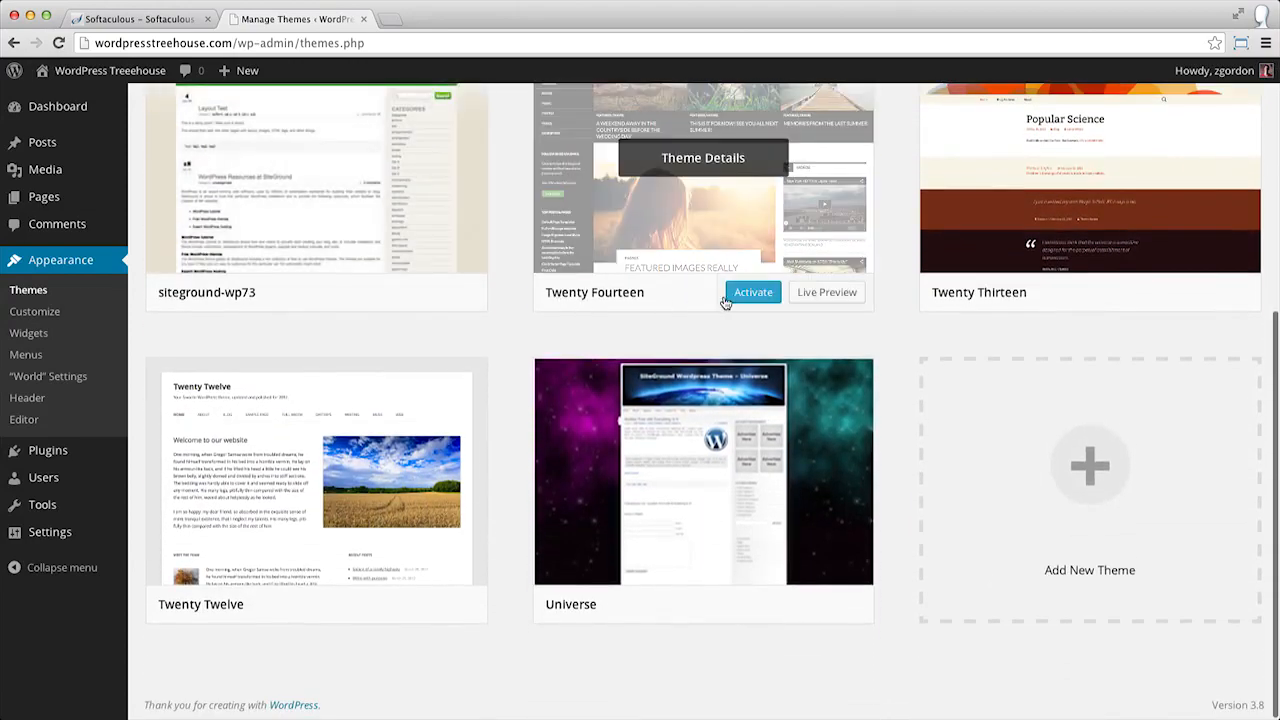
{"action": "mouse_move", "coordinate": [312, 560]}
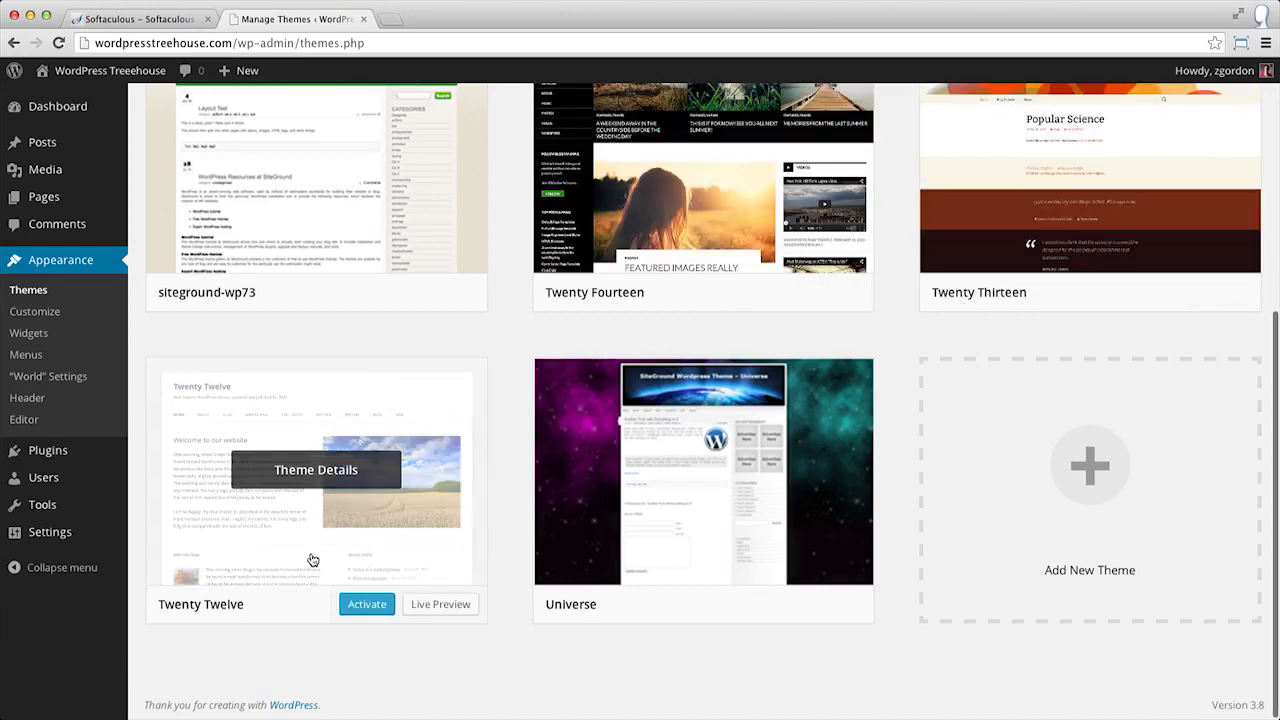
{"action": "scroll", "coordinate": [897, 289], "scroll_direction": "up", "scroll_amount": 1}
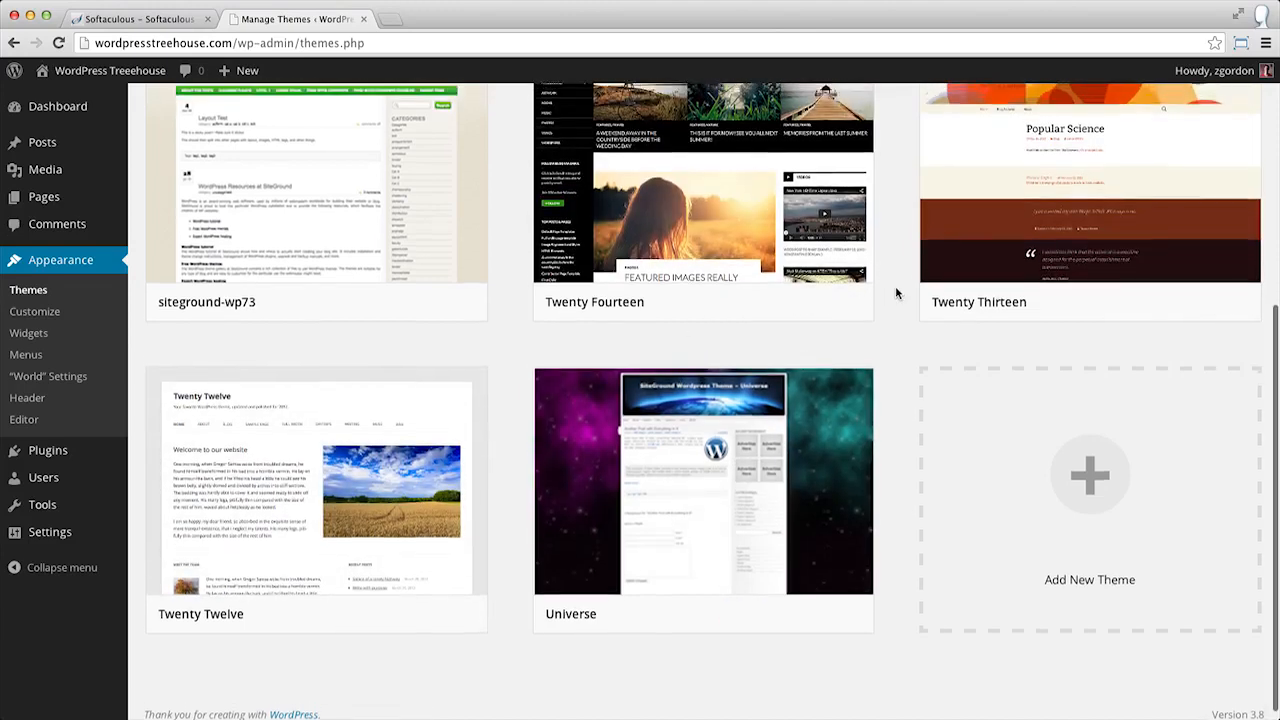
{"action": "scroll", "coordinate": [897, 292], "scroll_direction": "up", "scroll_amount": 3}
{"action": "mouse_move", "coordinate": [806, 446]}
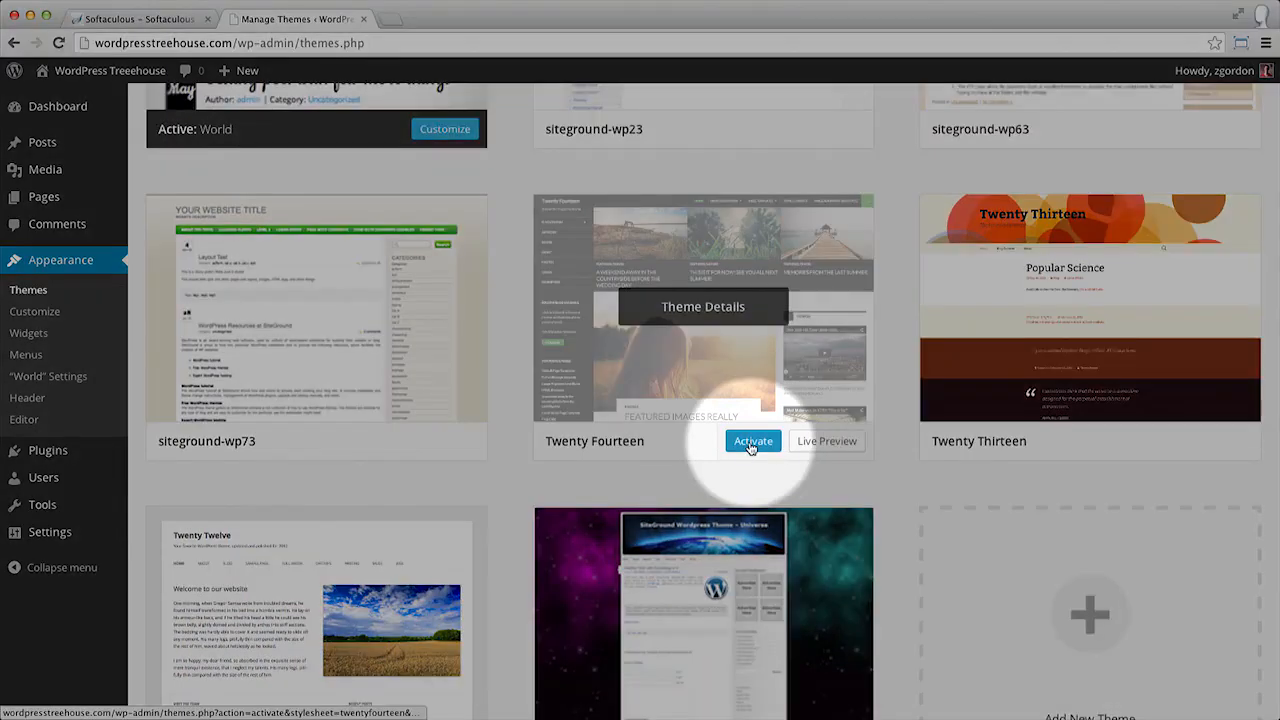
{"action": "left_click", "coordinate": [750, 447]}
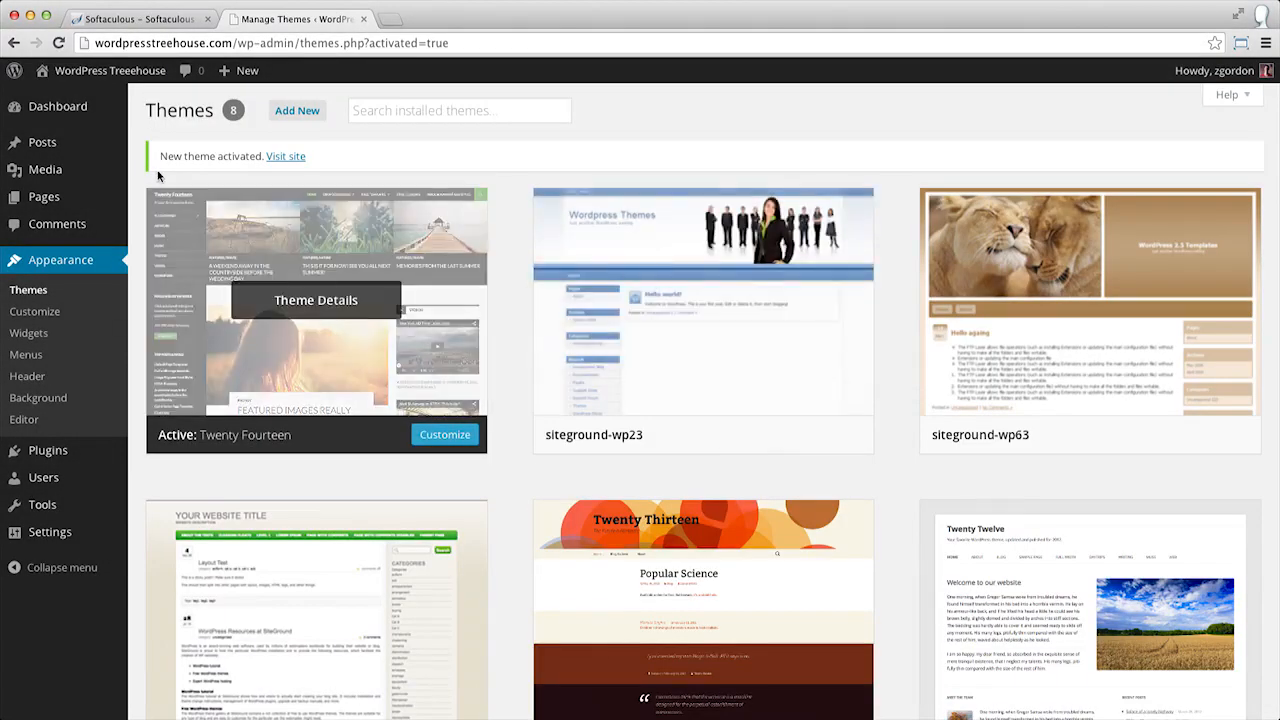
{"action": "mouse_move", "coordinate": [108, 70]}
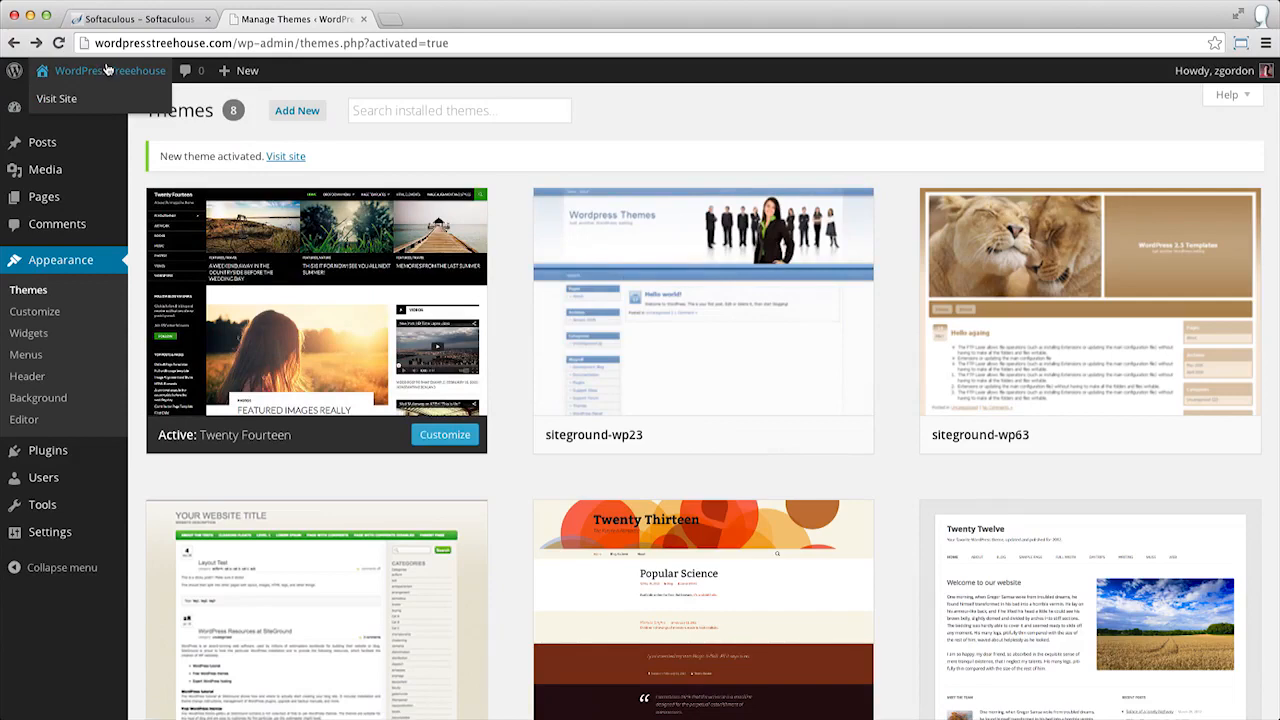
{"action": "mouse_move", "coordinate": [45, 140]}
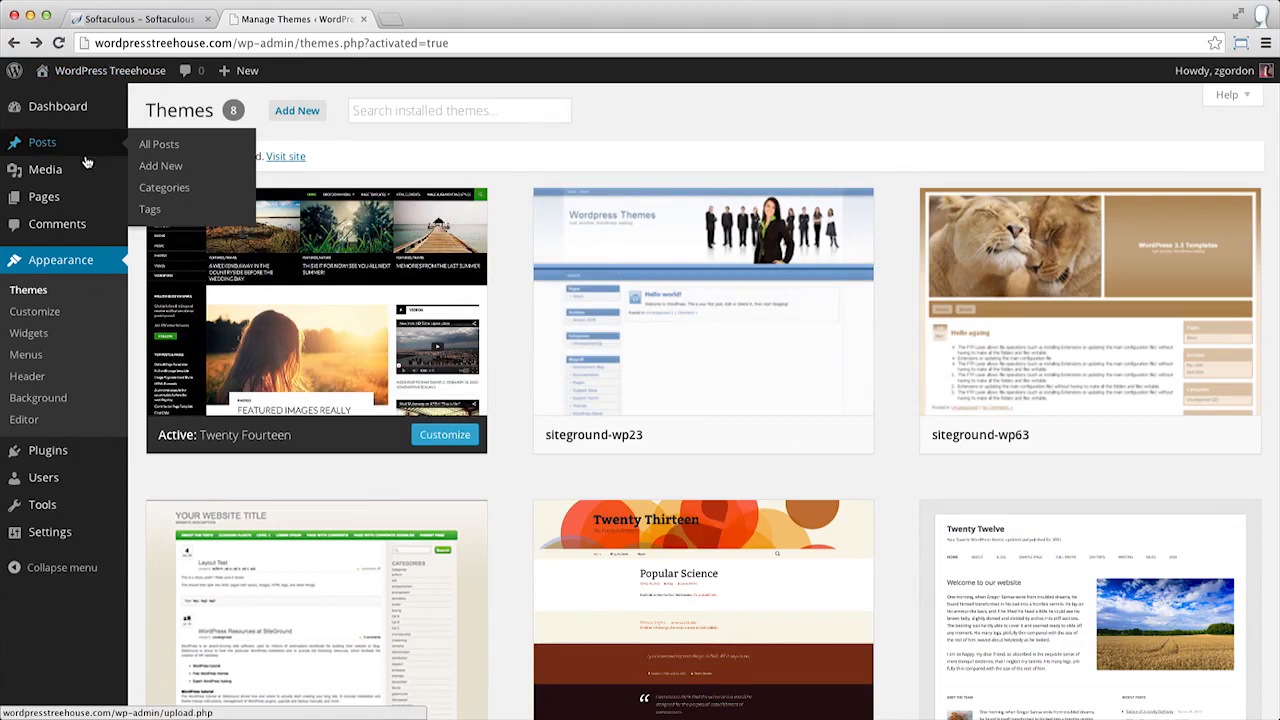
{"action": "mouse_move", "coordinate": [72, 206]}
{"action": "mouse_move", "coordinate": [86, 177]}
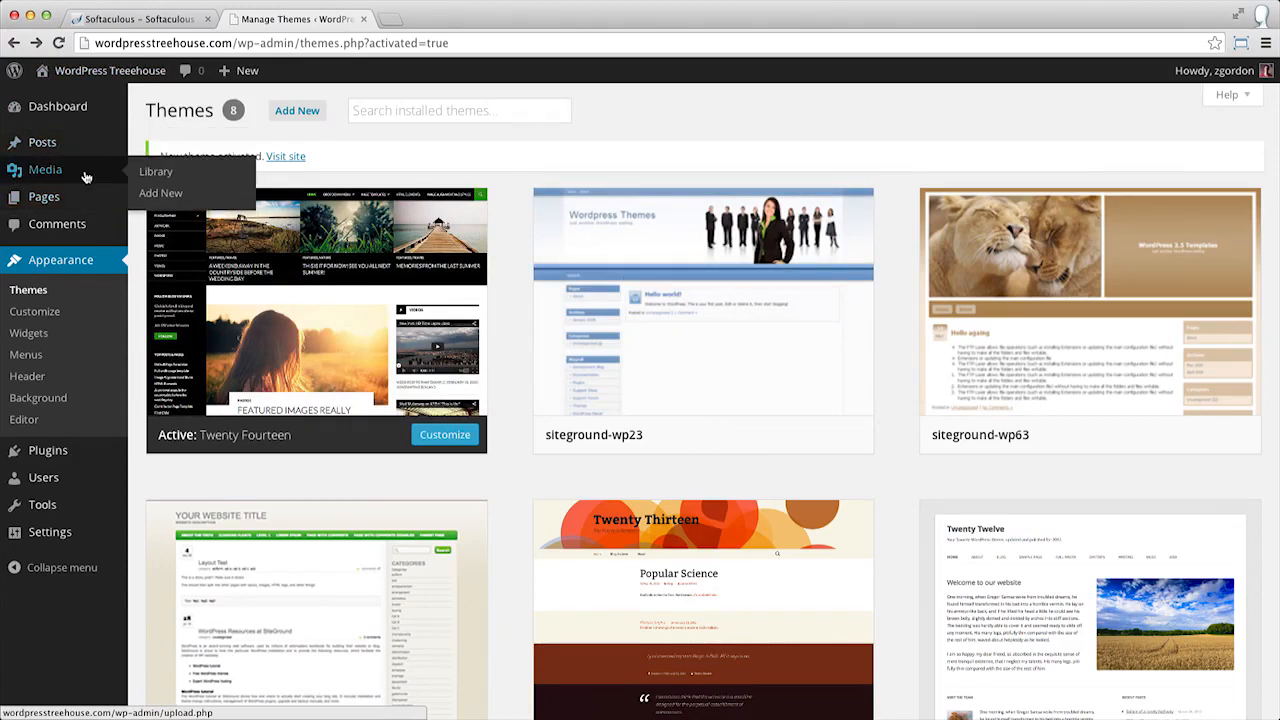